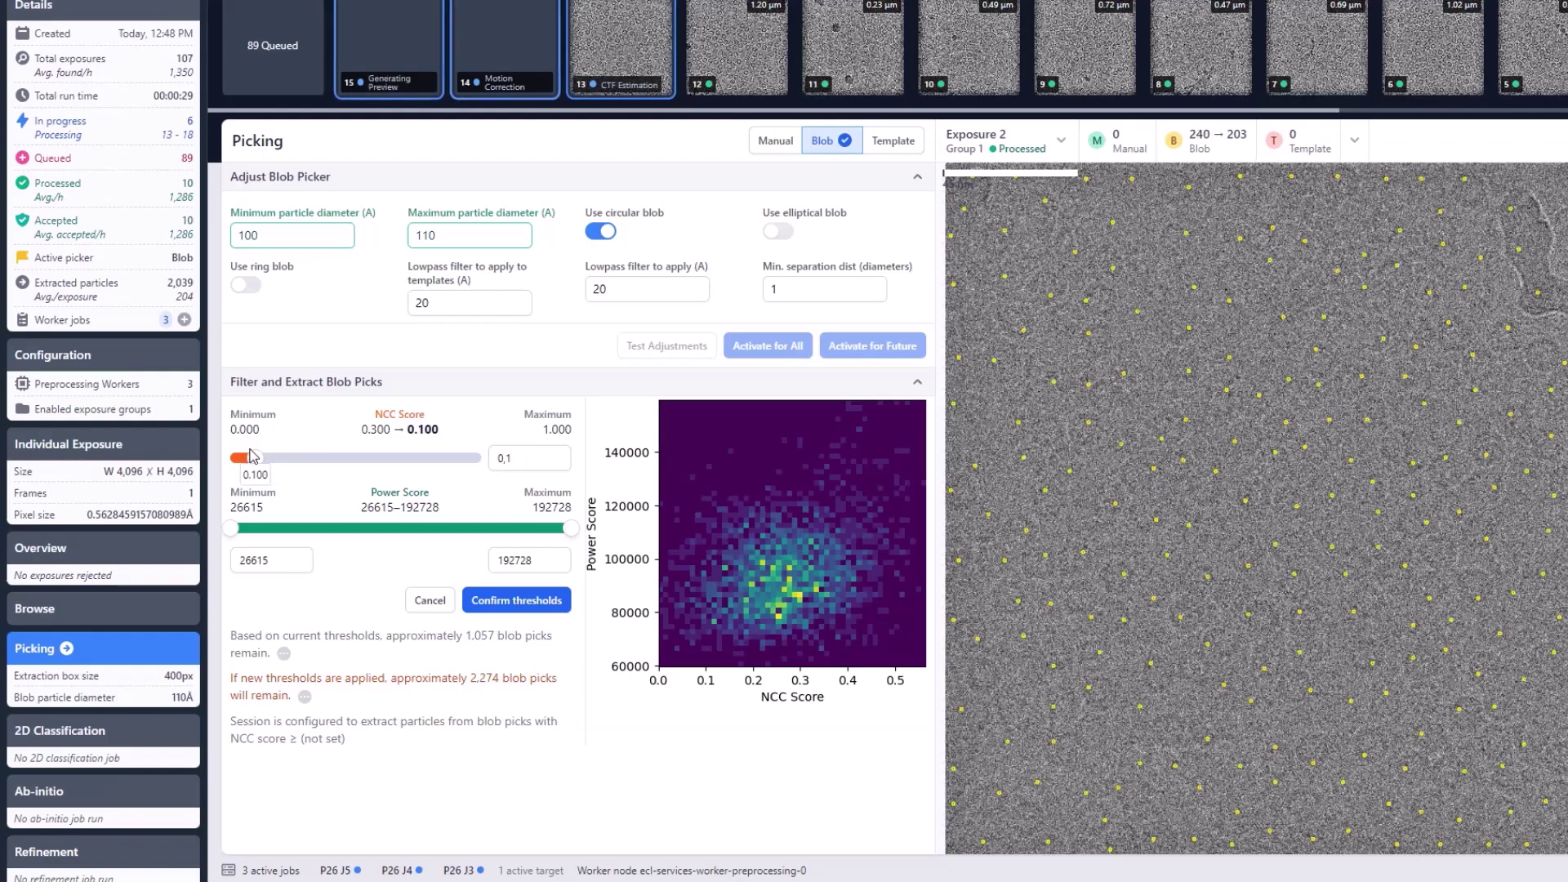
# Lower the blob picks' minimum NCC score threshold to 0.11 and further to 0.066, using Exposure 9 as the preview
pyautogui.moveTo(250, 455); pyautogui.dragTo(254, 456)
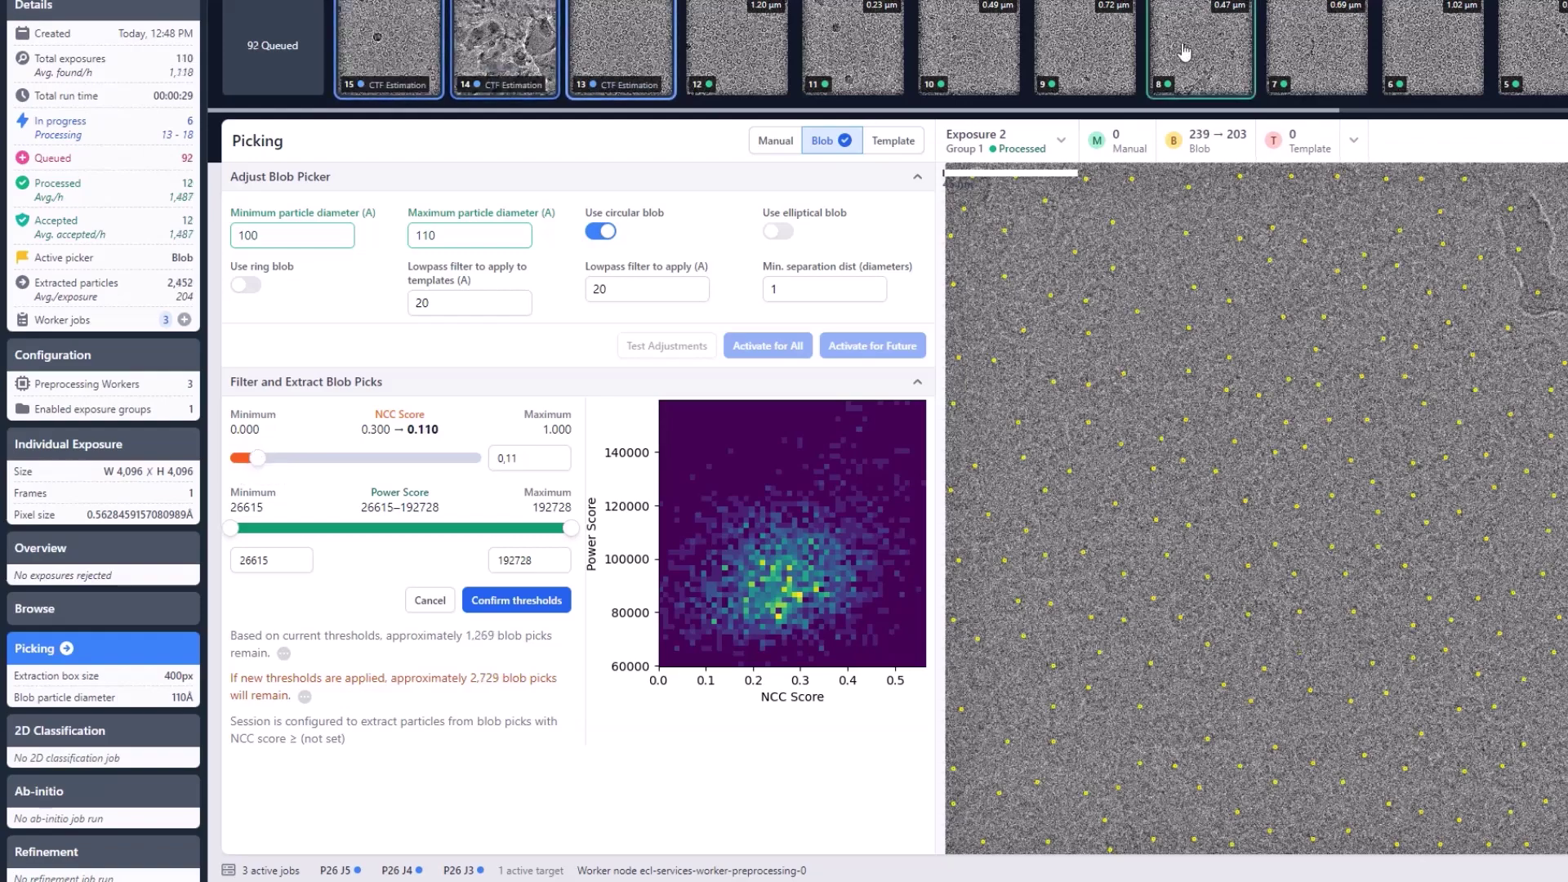
pyautogui.click(1052, 45)
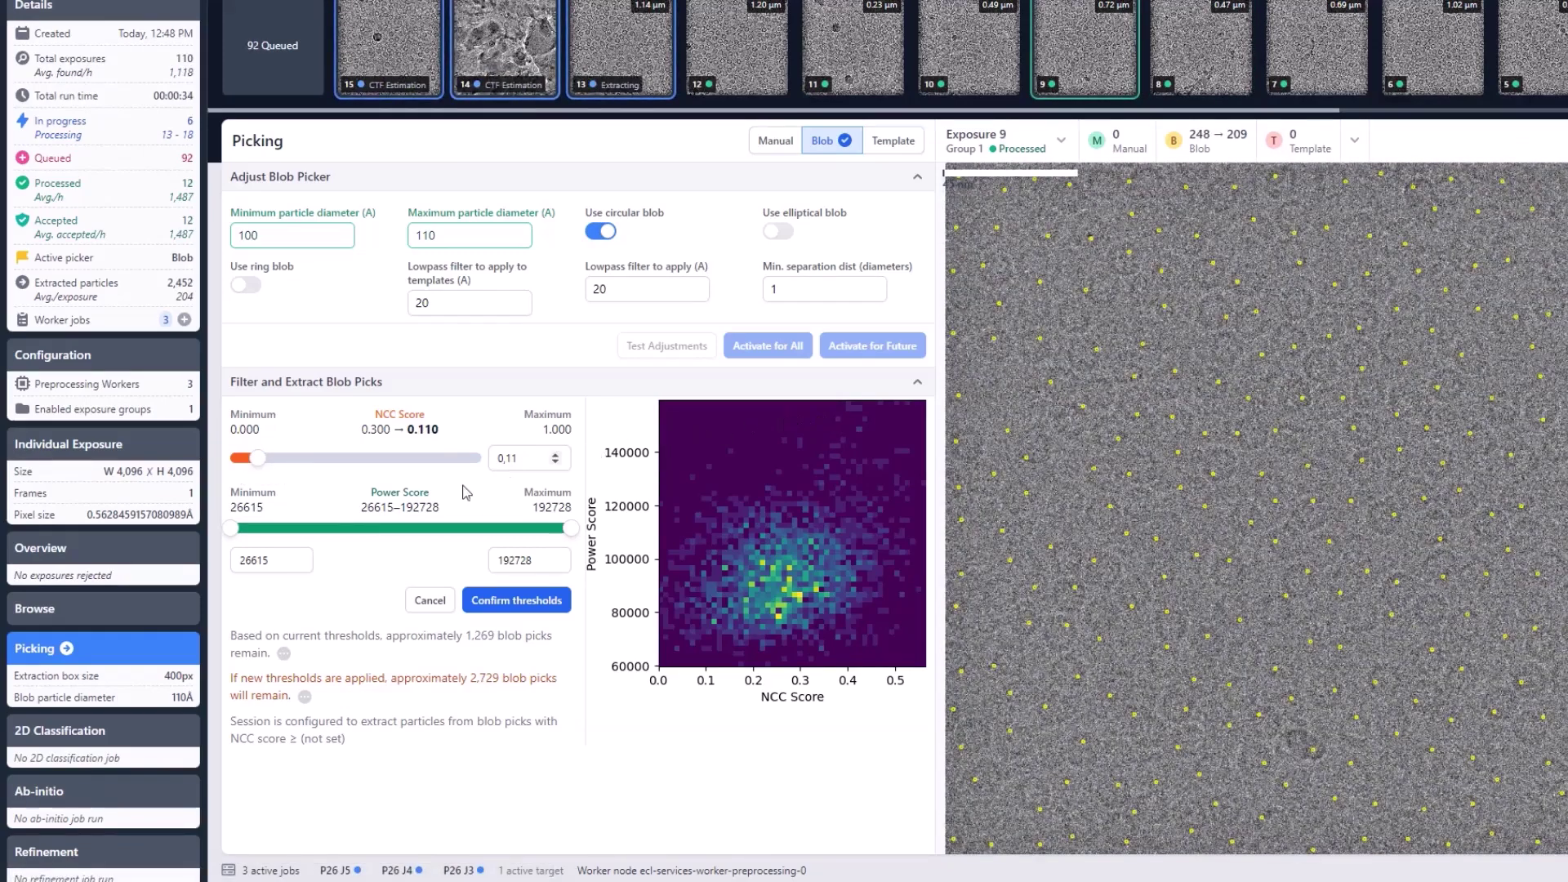
pyautogui.moveTo(258, 458); pyautogui.dragTo(253, 465)
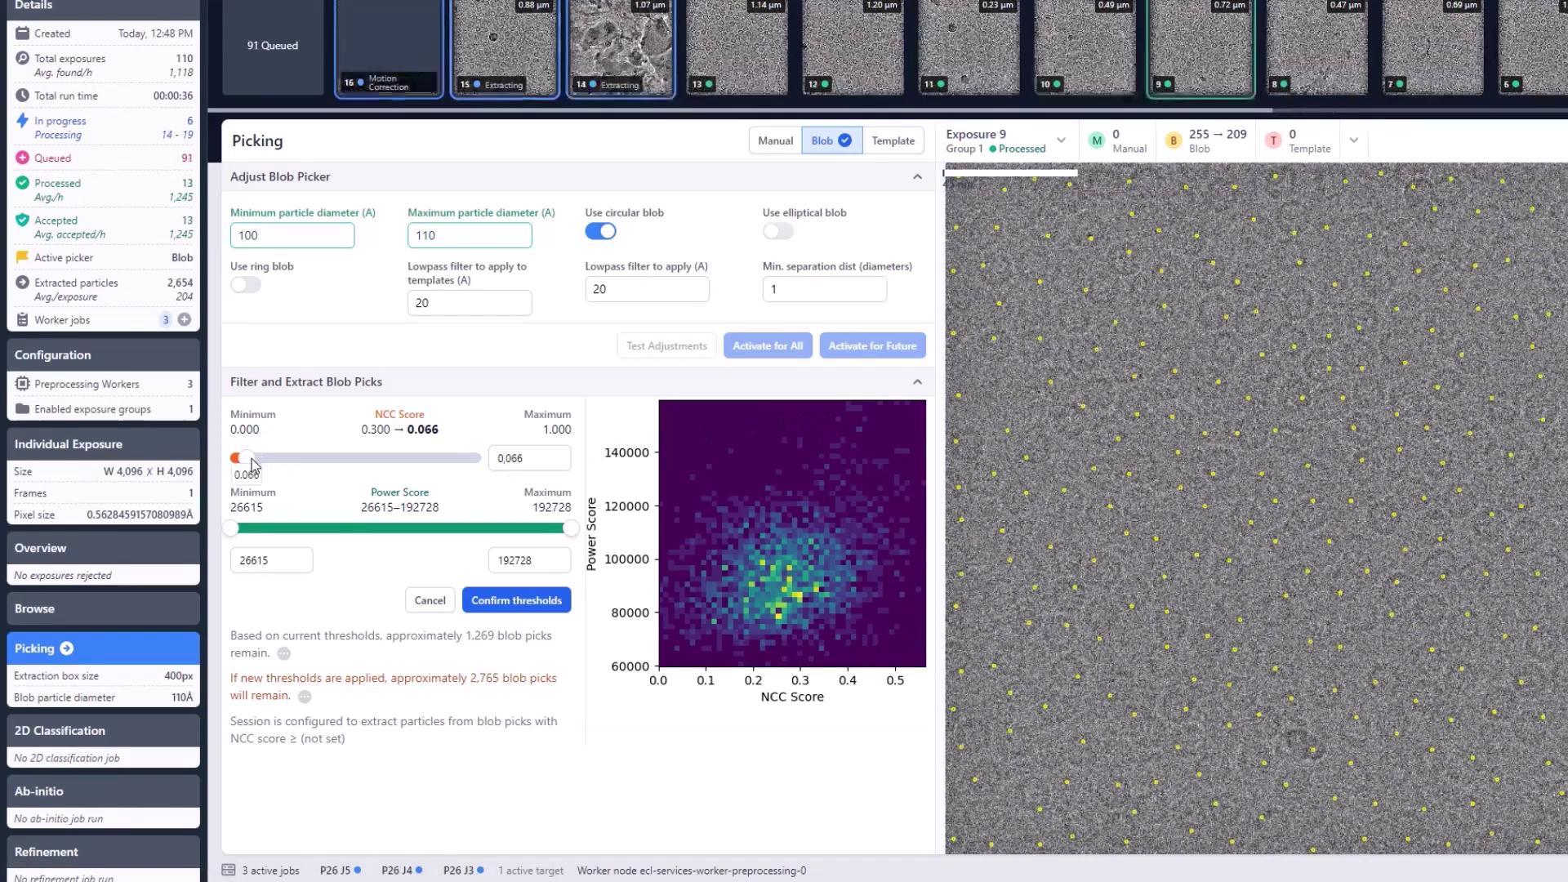
pyautogui.click(483, 604)
pyautogui.click(434, 604)
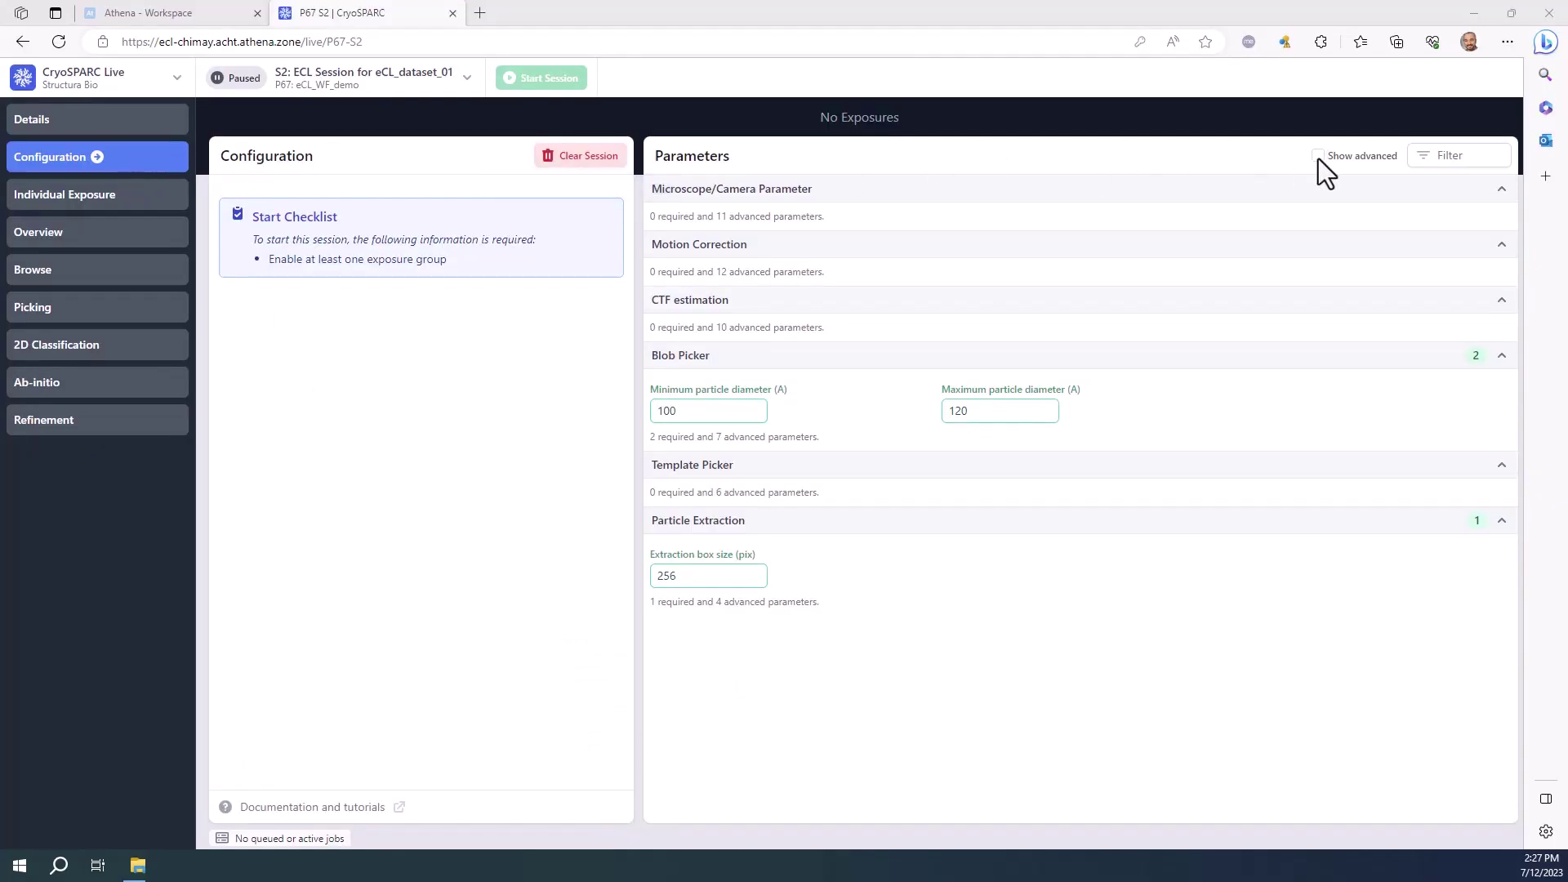
# Show the advanced session parameters, review the microscope, camera and motion correction settings, and hide them again
pyautogui.click(1317, 156)
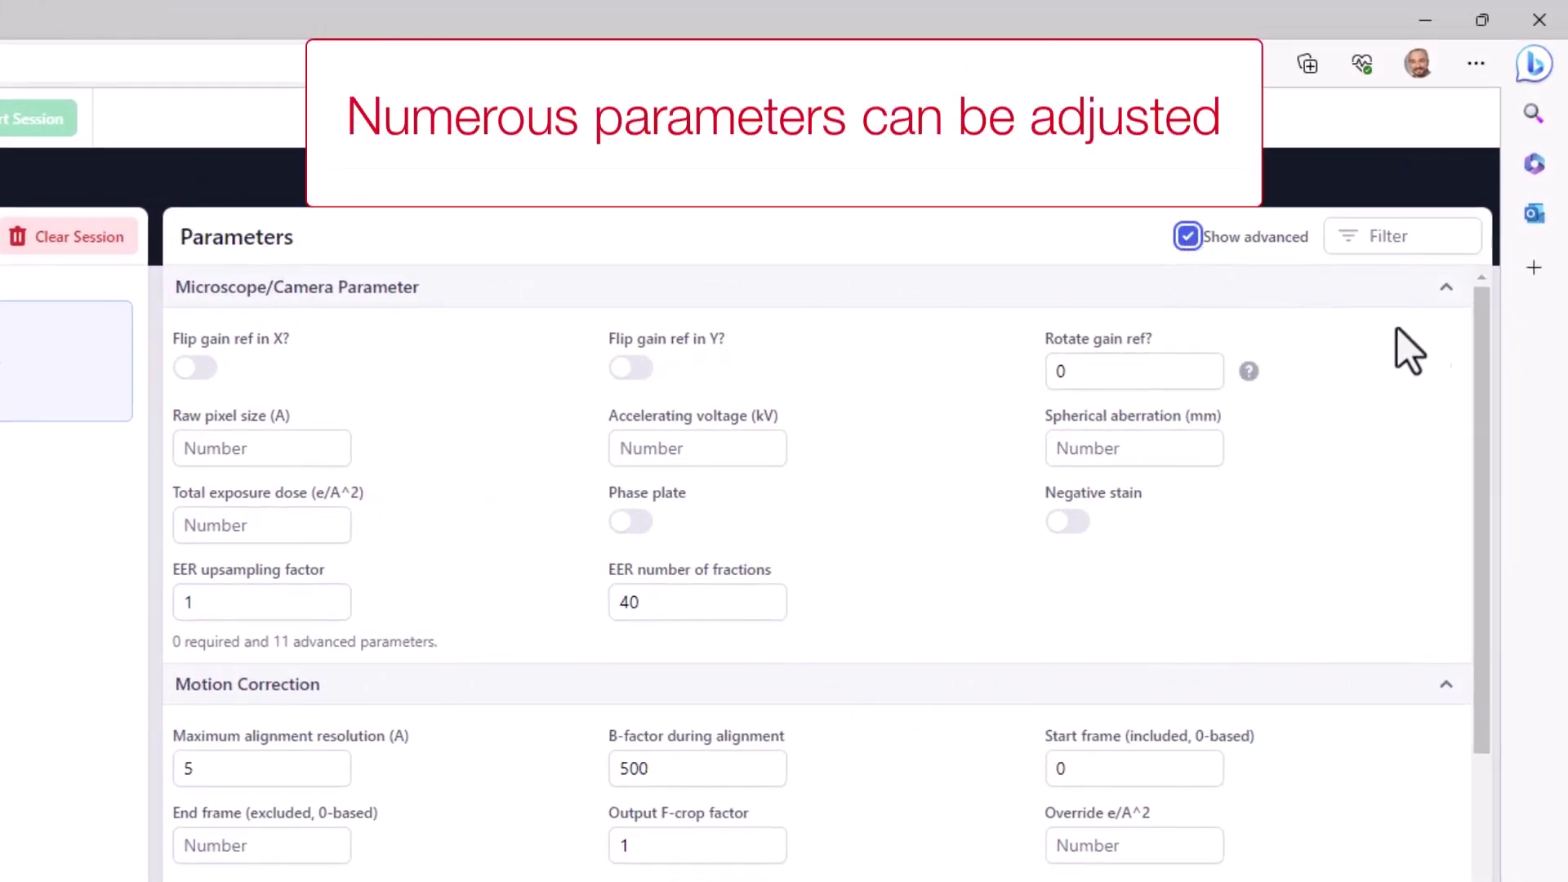
pyautogui.moveTo(1481, 360); pyautogui.dragTo(1516, 315)
pyautogui.click(1187, 236)
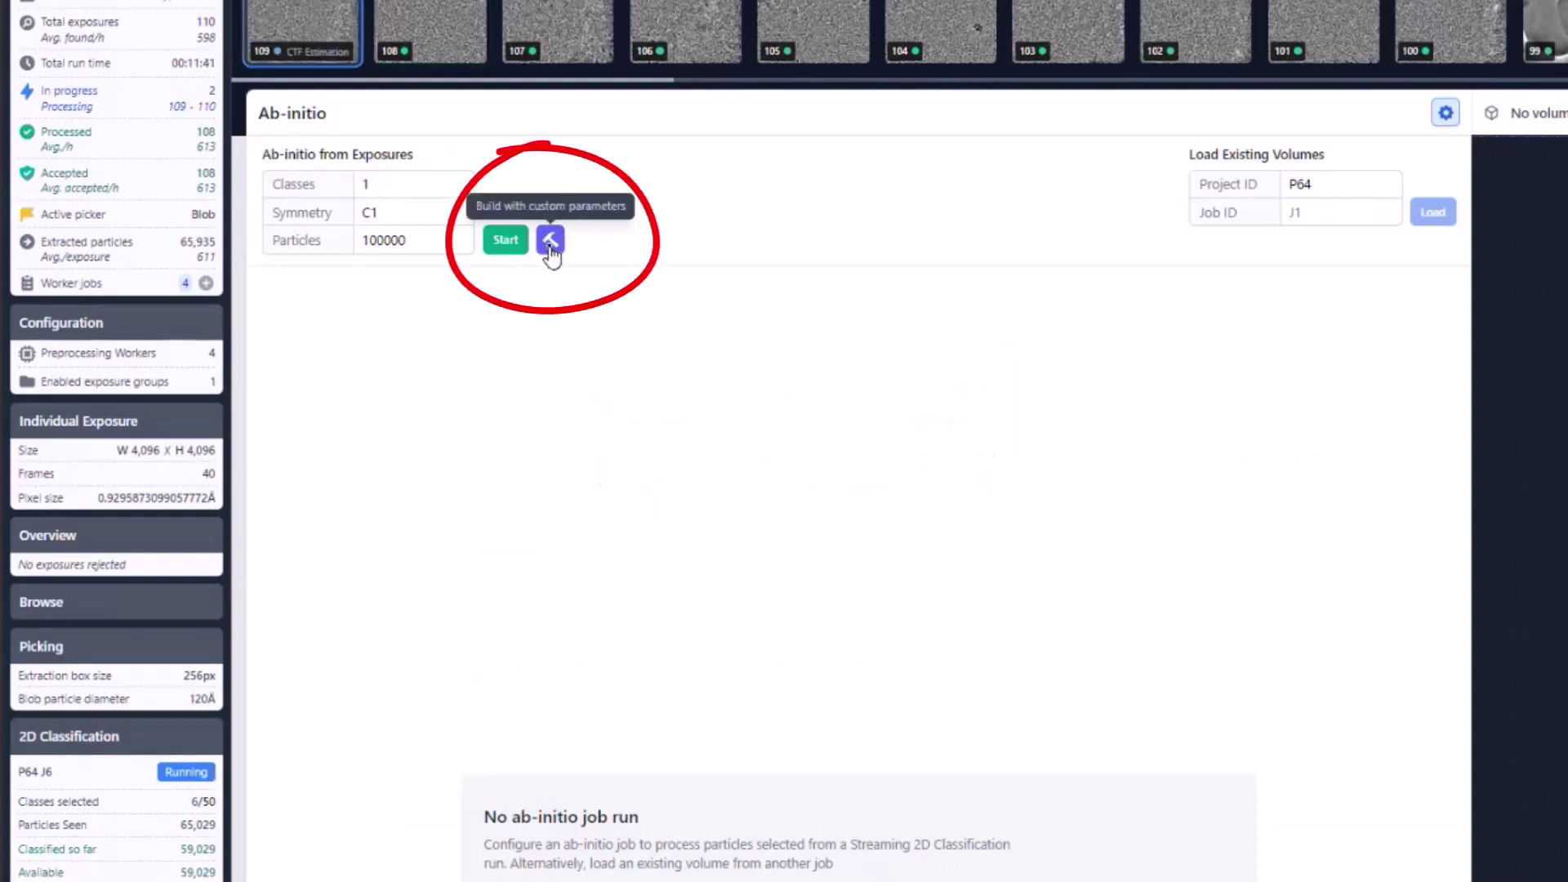
# Build an Ab-initio job with custom parameters and open it in the job builder from the P64 session's jobs
pyautogui.click(551, 240)
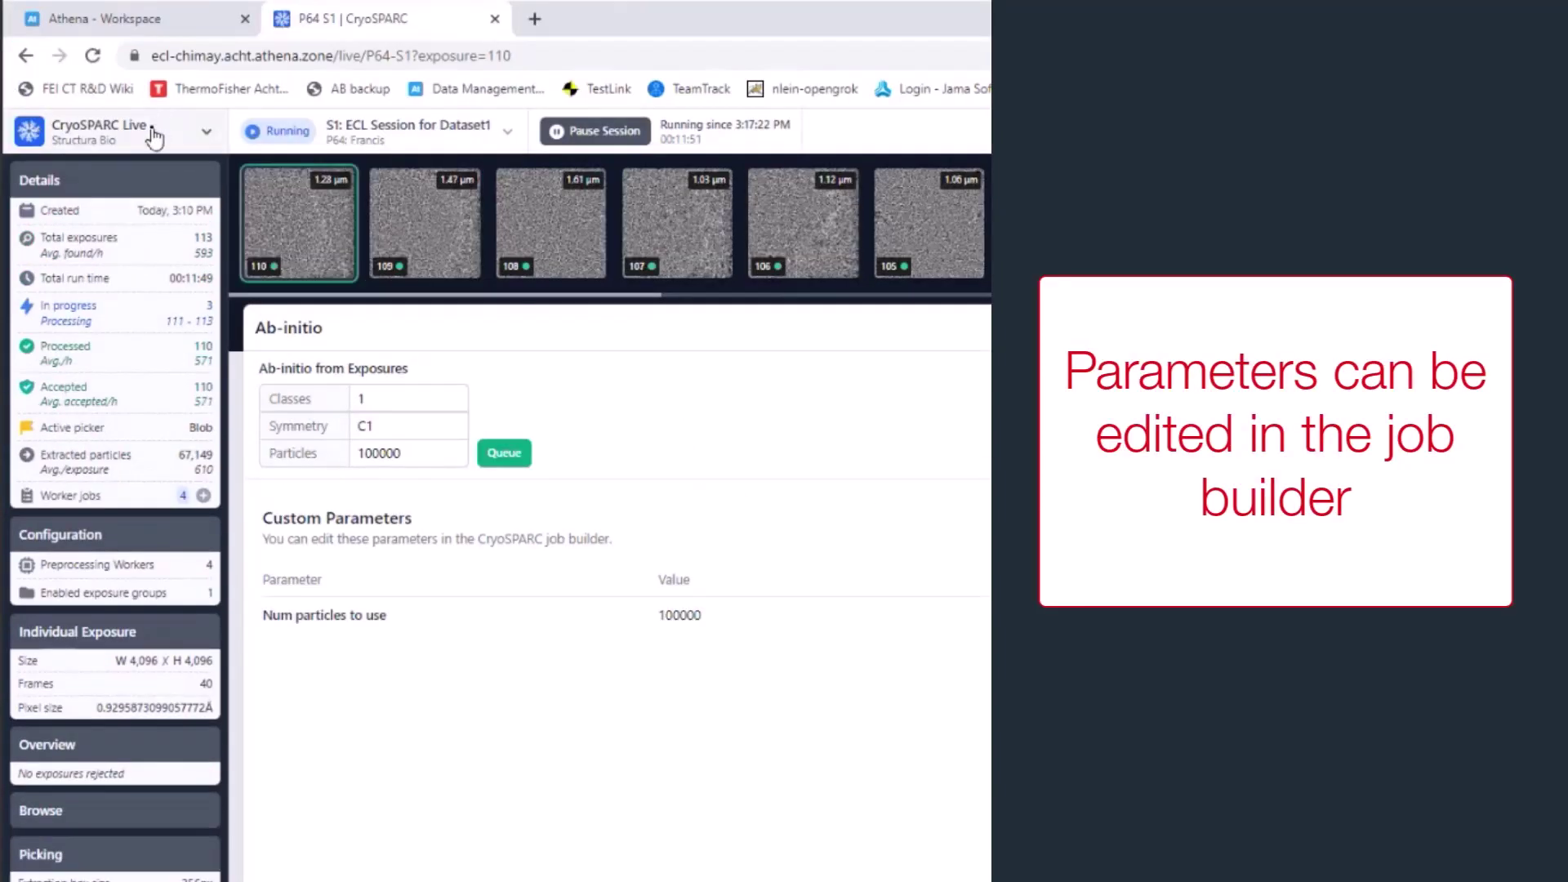
pyautogui.click(153, 136)
pyautogui.click(140, 170)
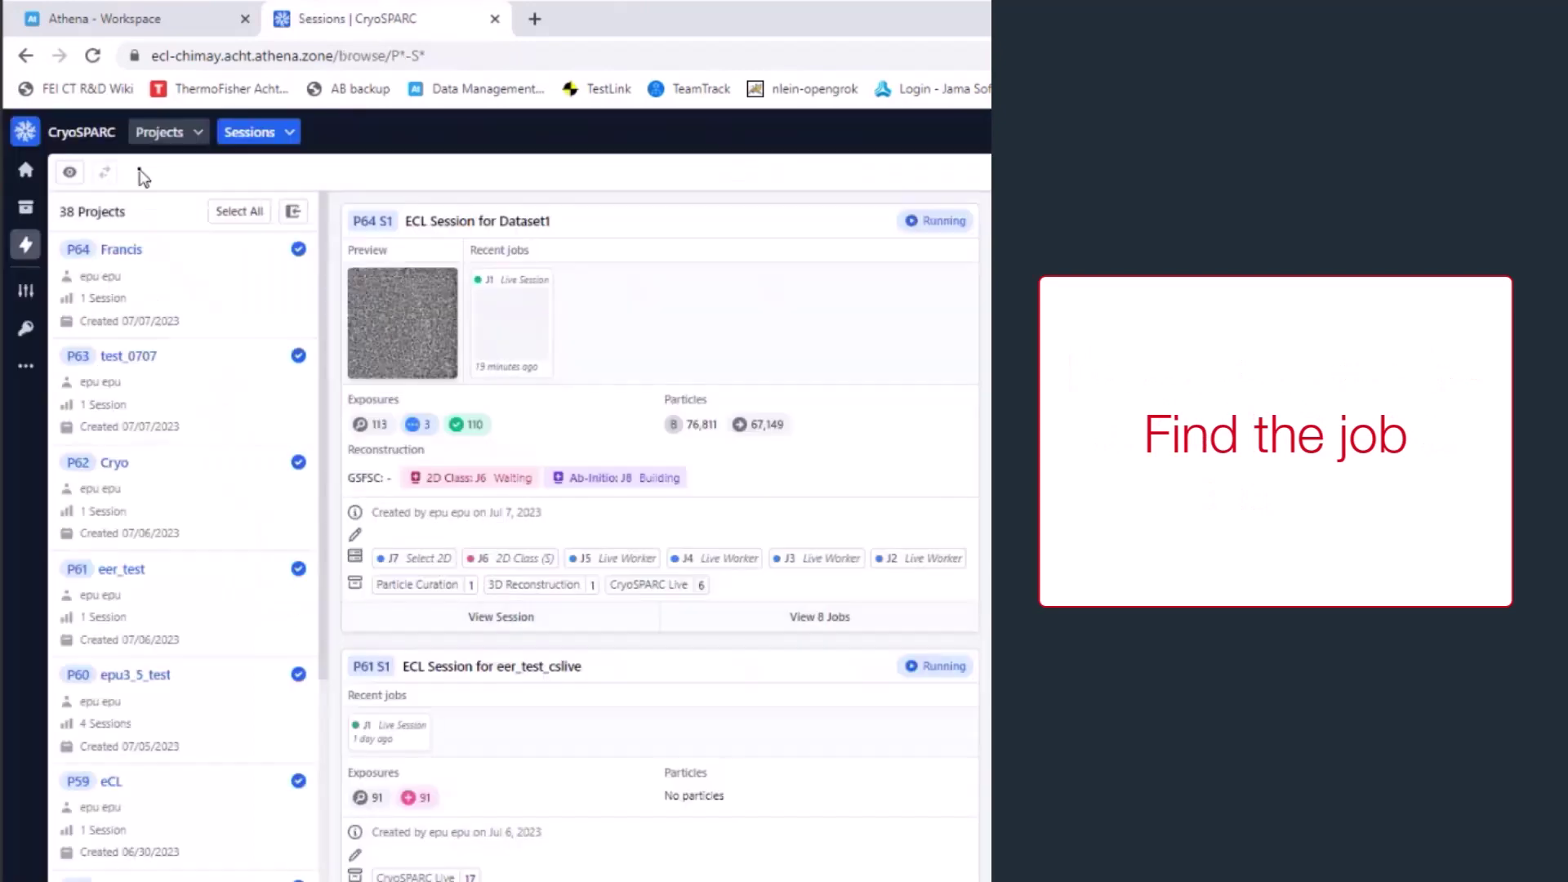
pyautogui.click(808, 620)
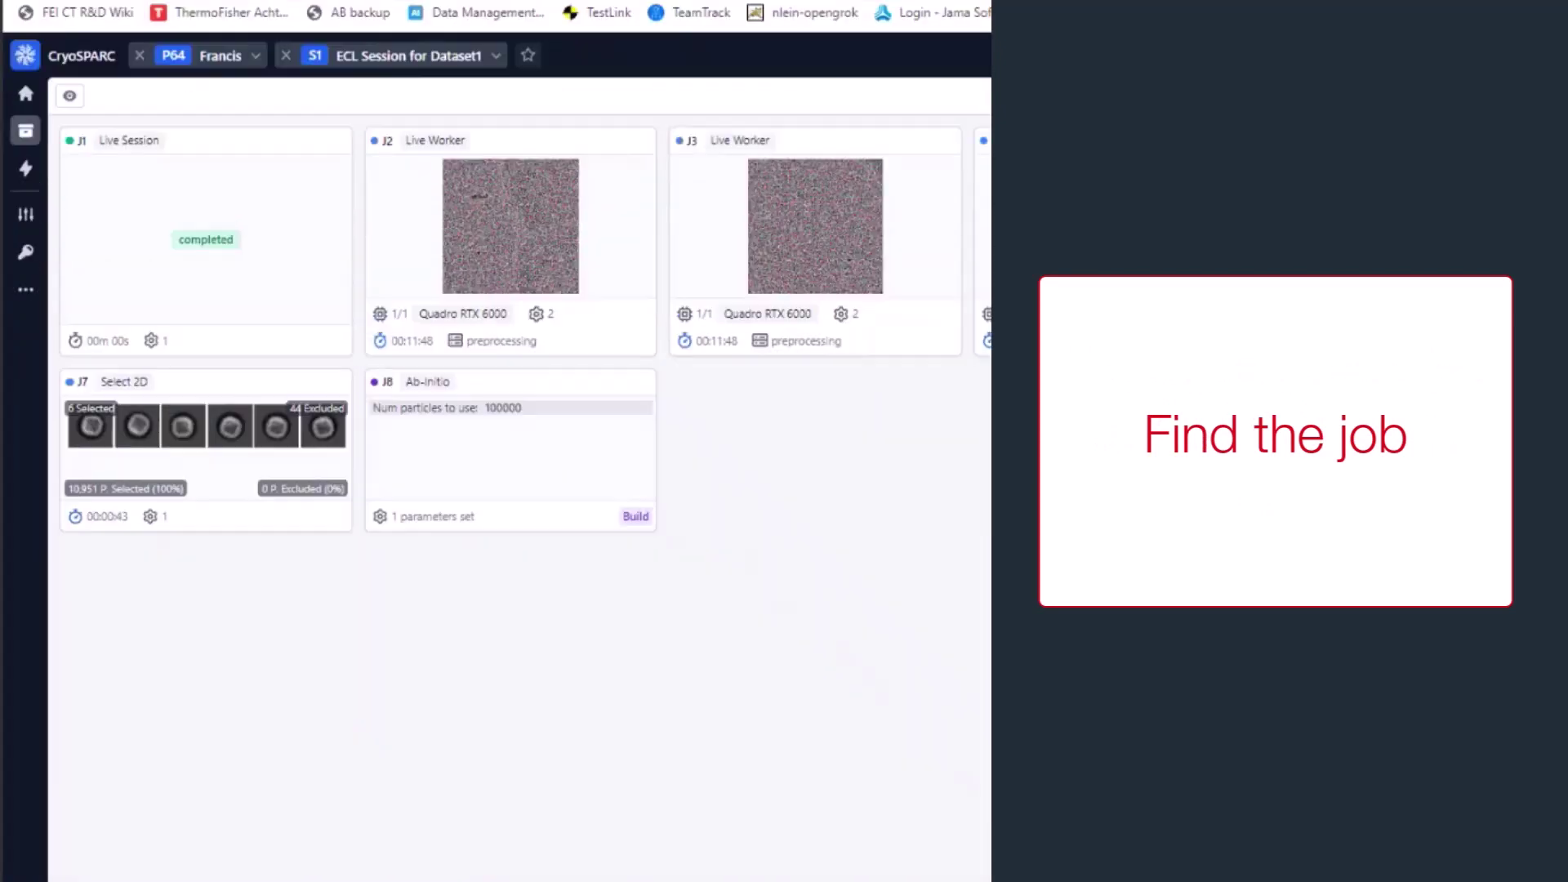
pyautogui.click(578, 476)
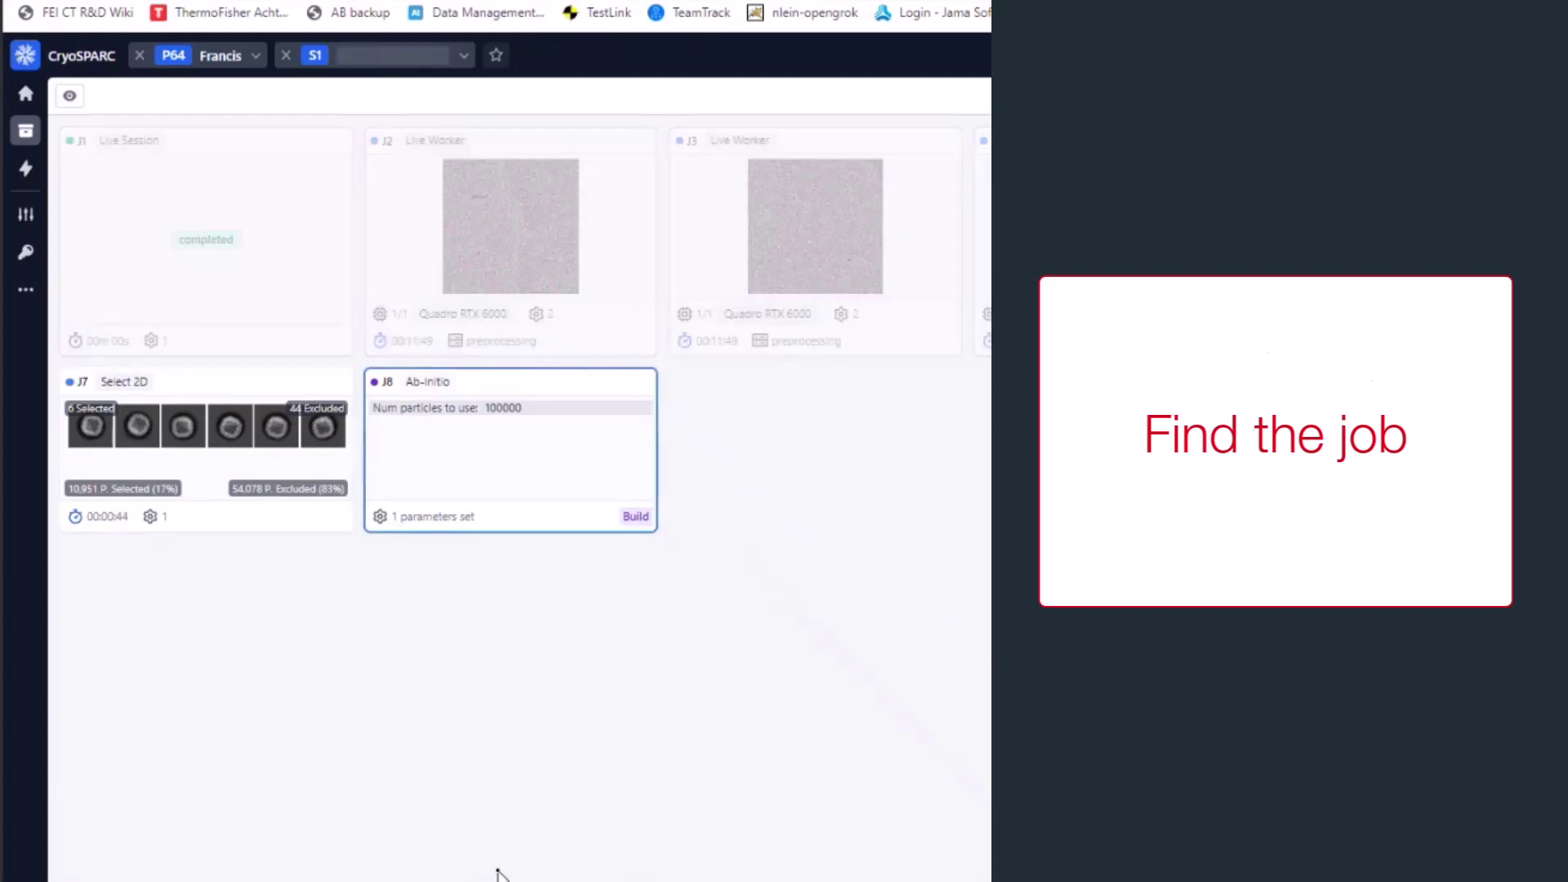
pyautogui.press('b')
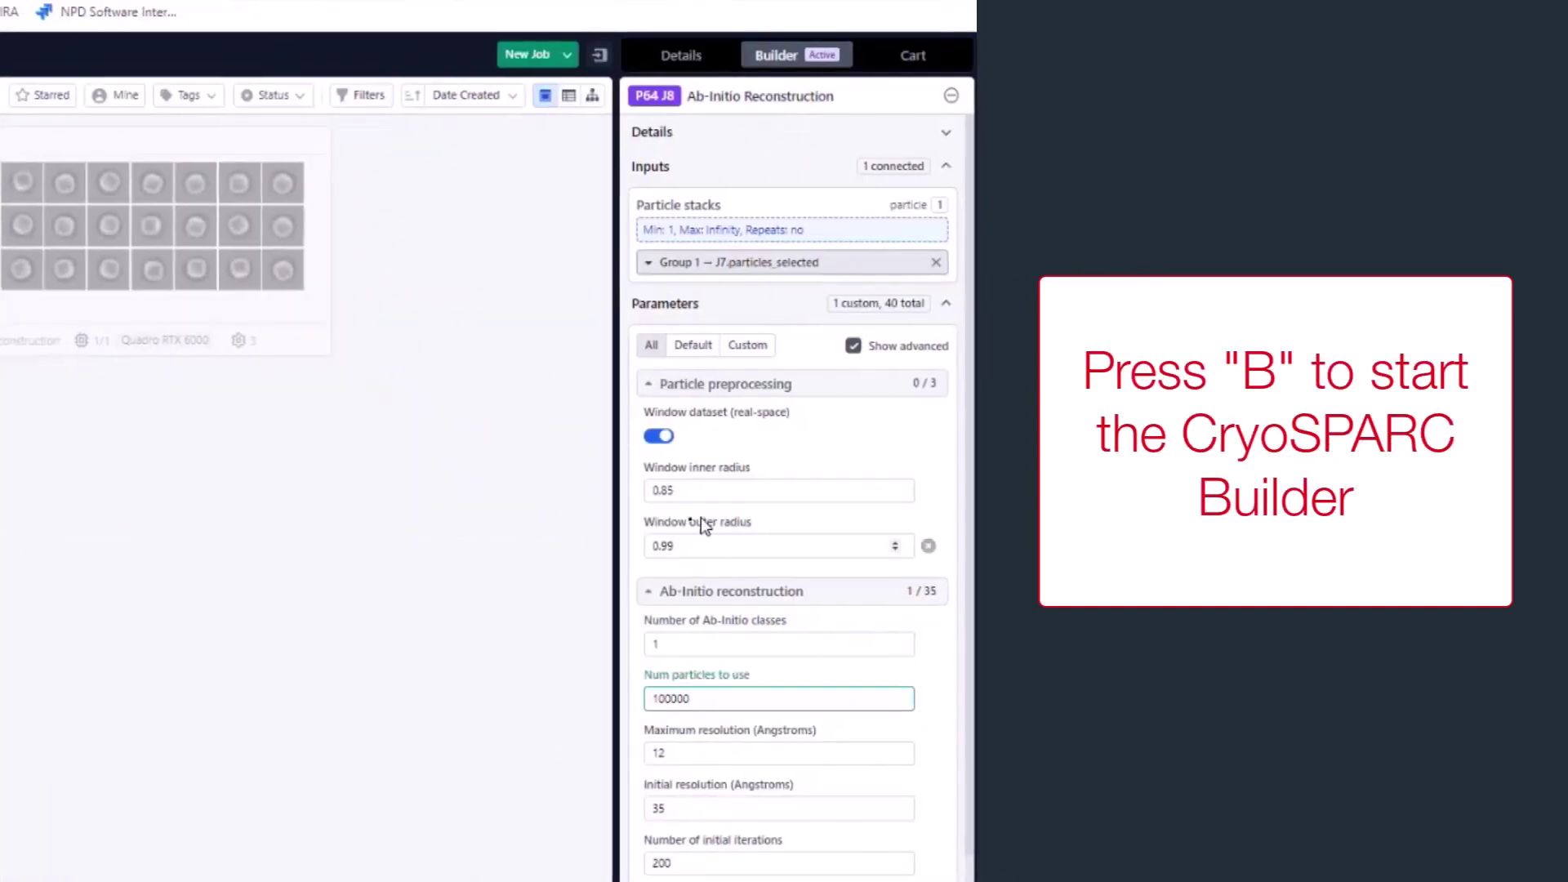
# Set the number of Ab-Initio classes to 2 and the number of particles to use to 10000
pyautogui.doubleClick(689, 645)
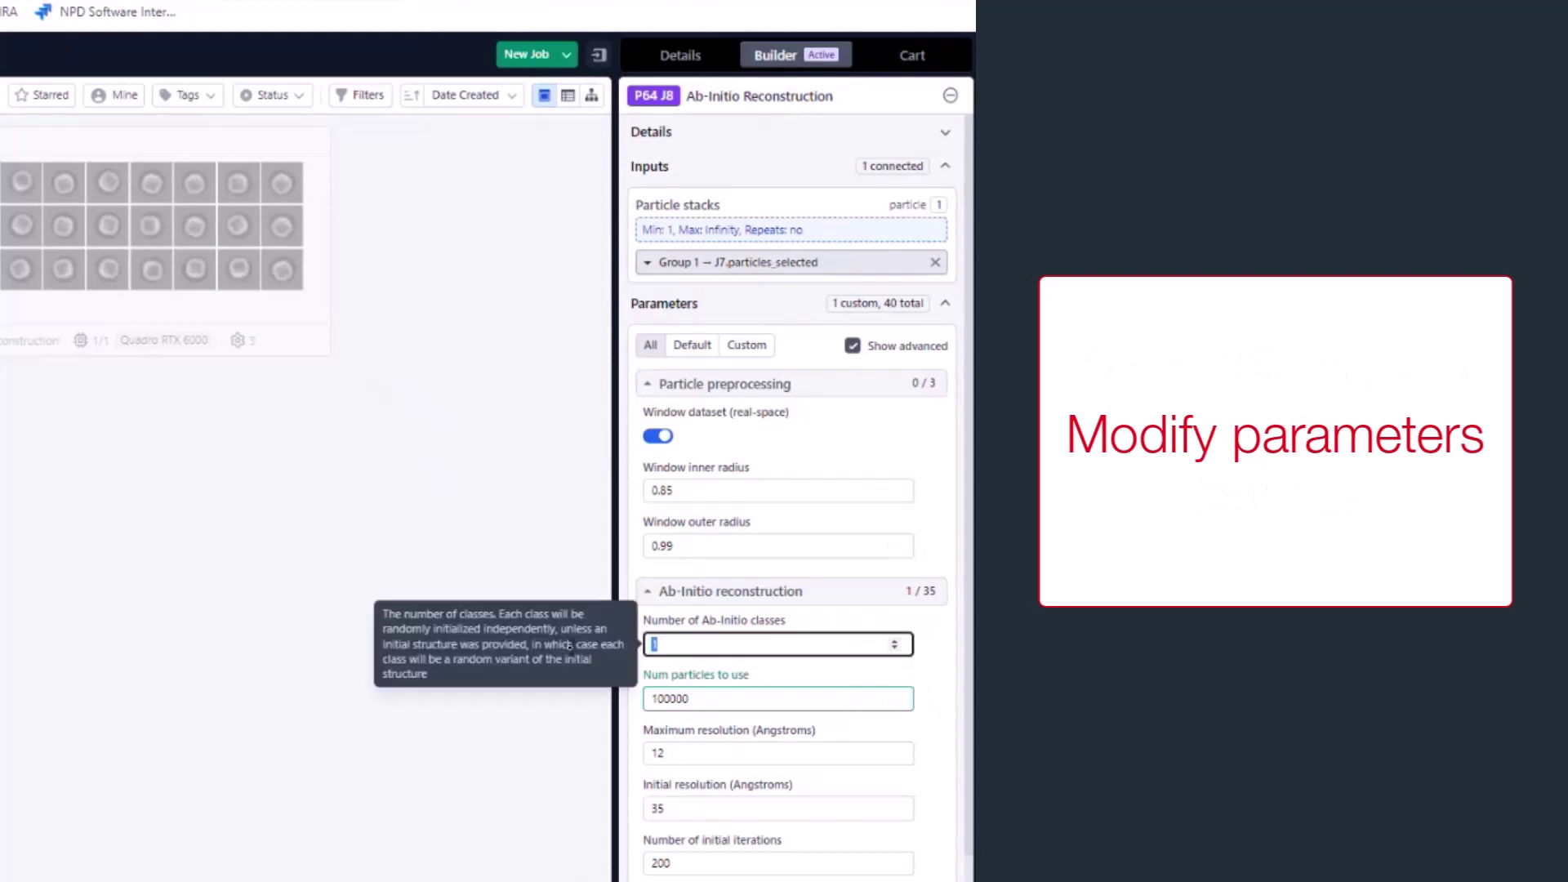
pyautogui.write('2')
pyautogui.click(701, 700)
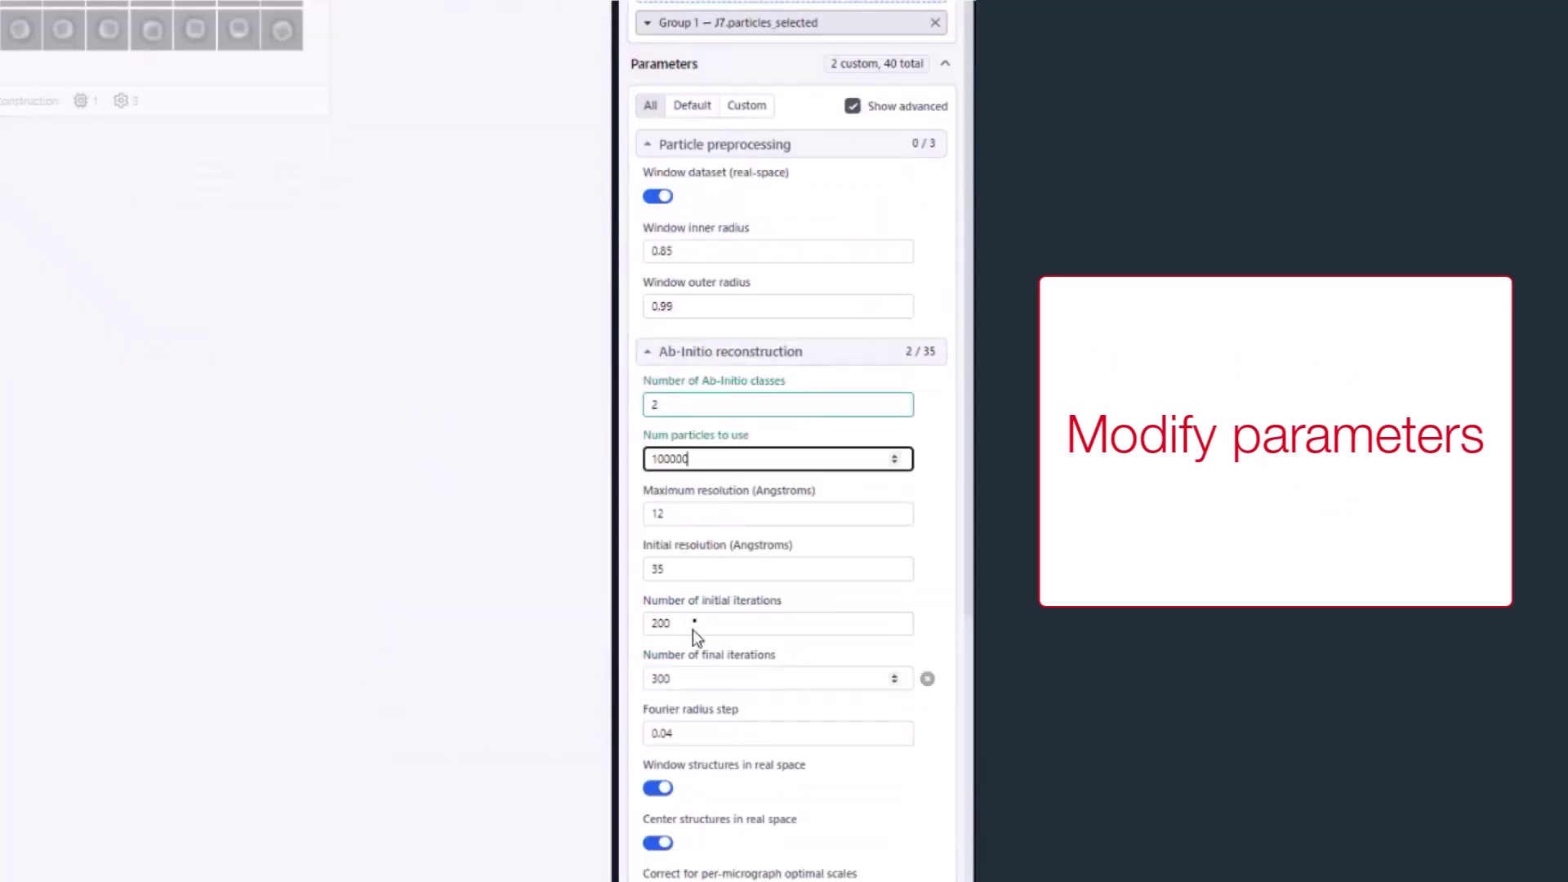
pyautogui.doubleClick(712, 459)
pyautogui.write('1')
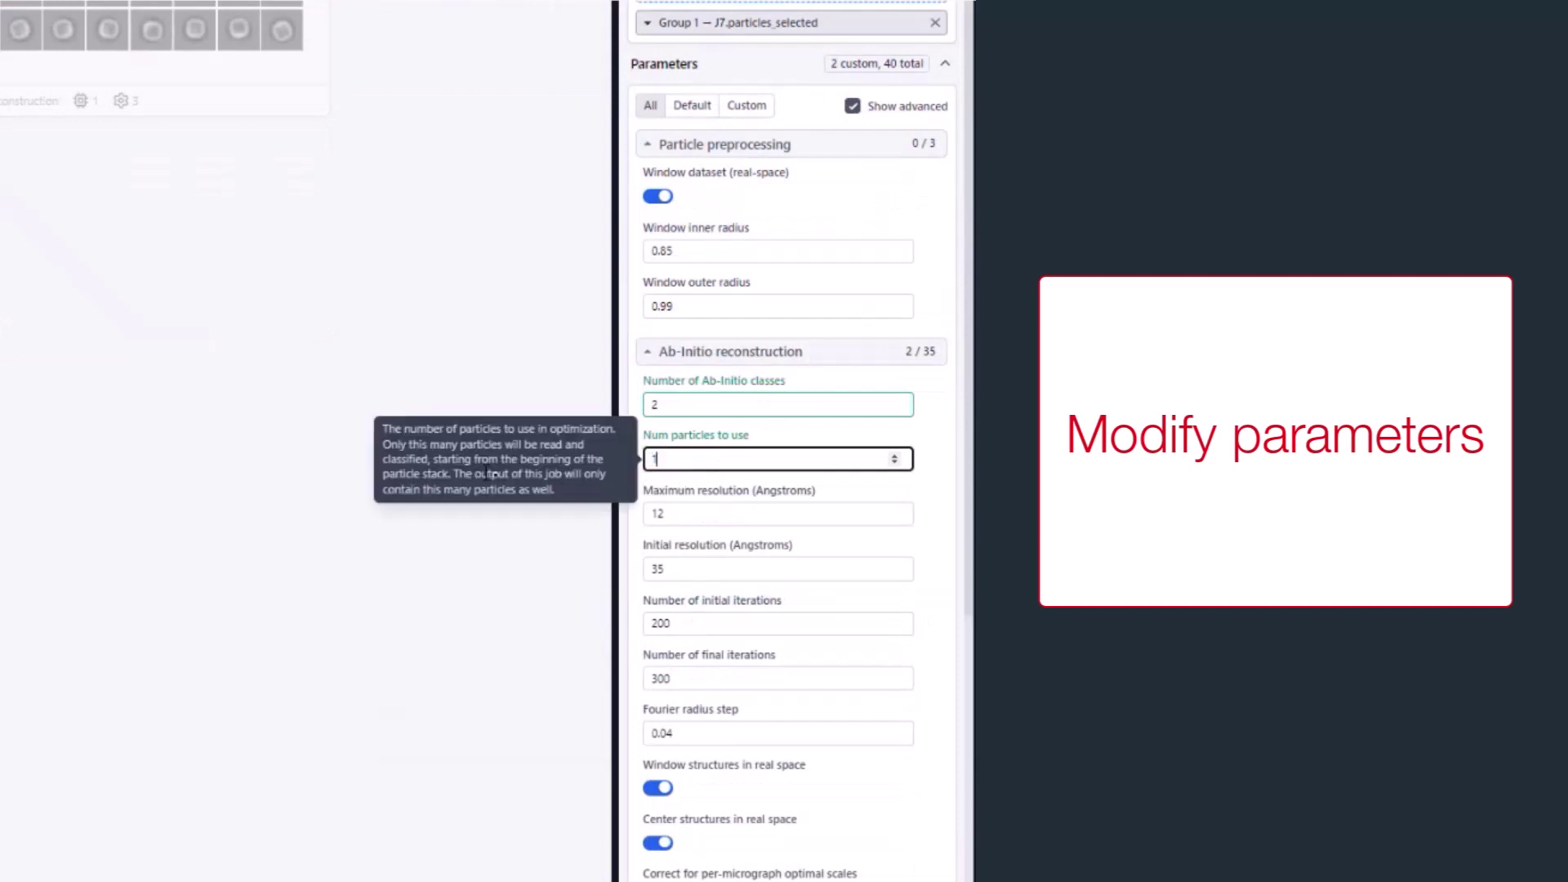
pyautogui.write('0000')
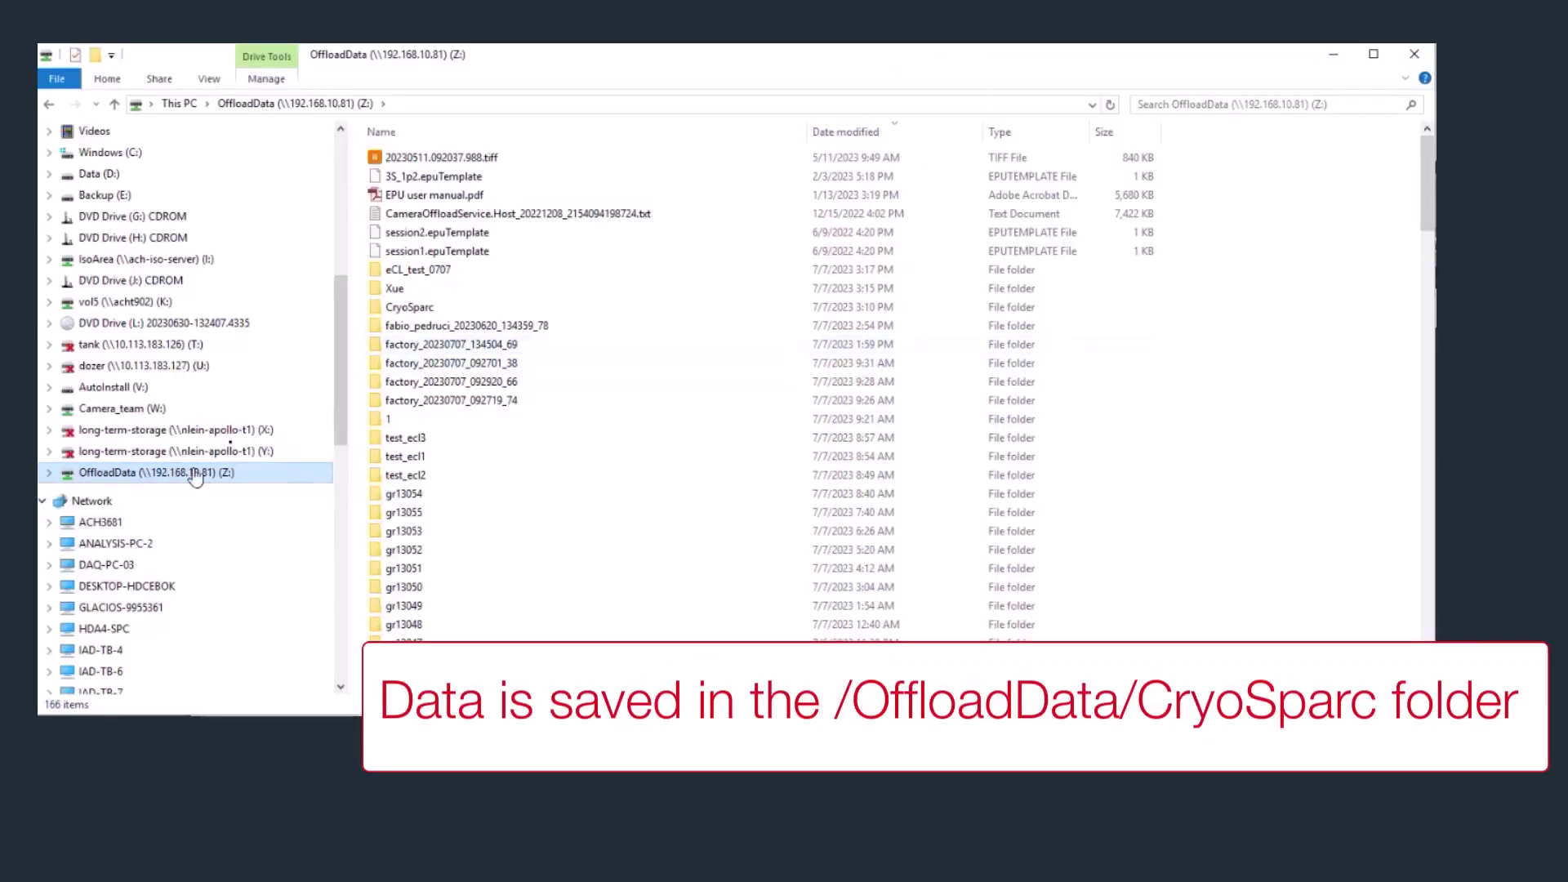
# Open the CryoSparc folder on the OffloadData drive, sort it by date modified, and examine the newest project folder's job subfolders
pyautogui.doubleClick(410, 309)
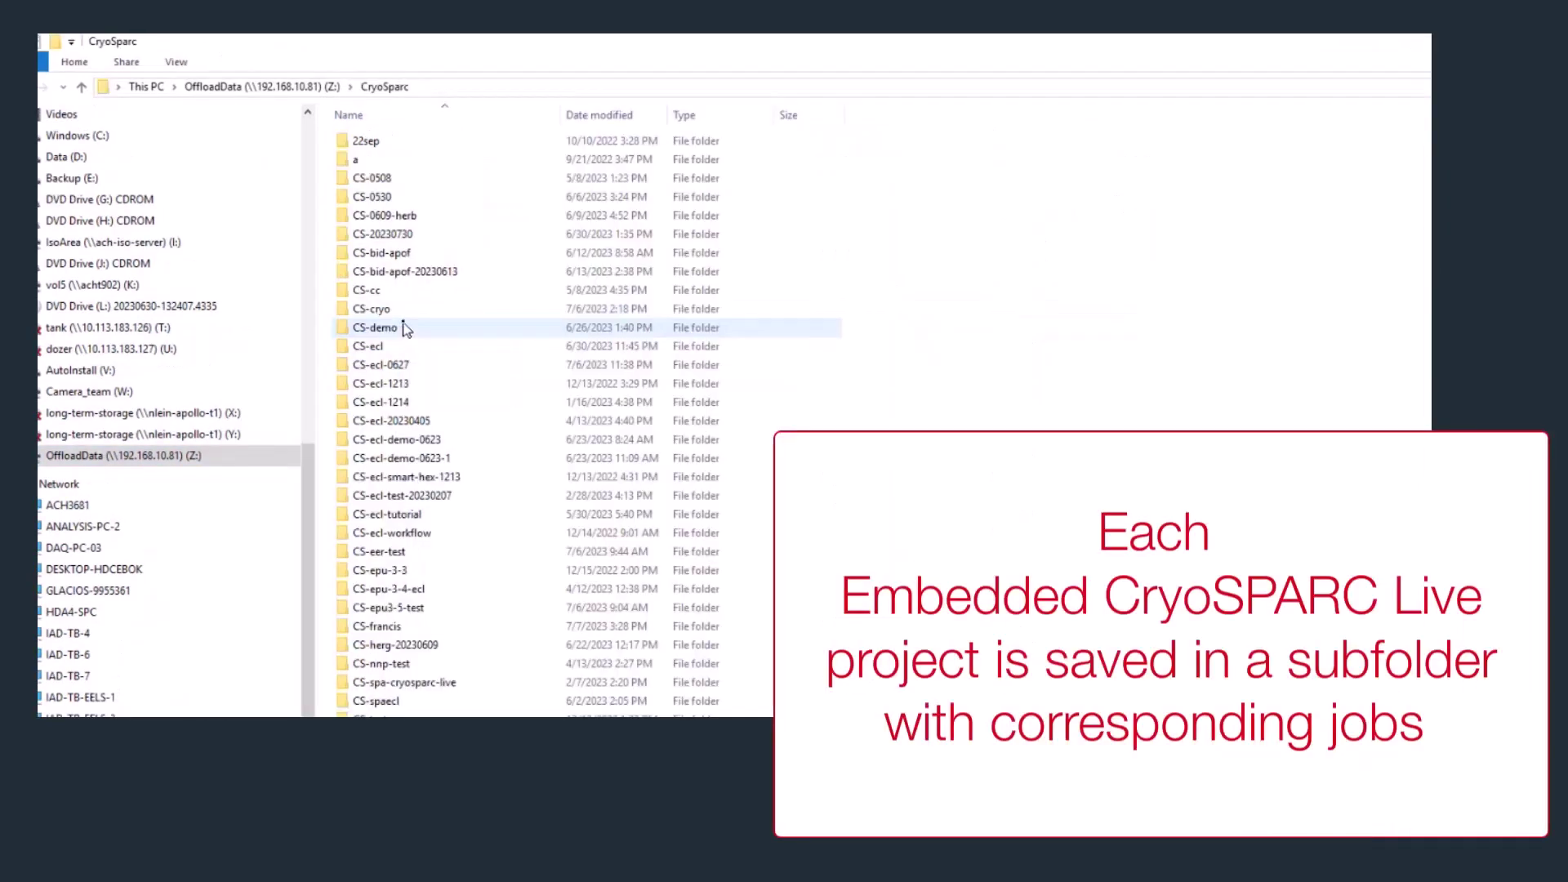
pyautogui.click(606, 121)
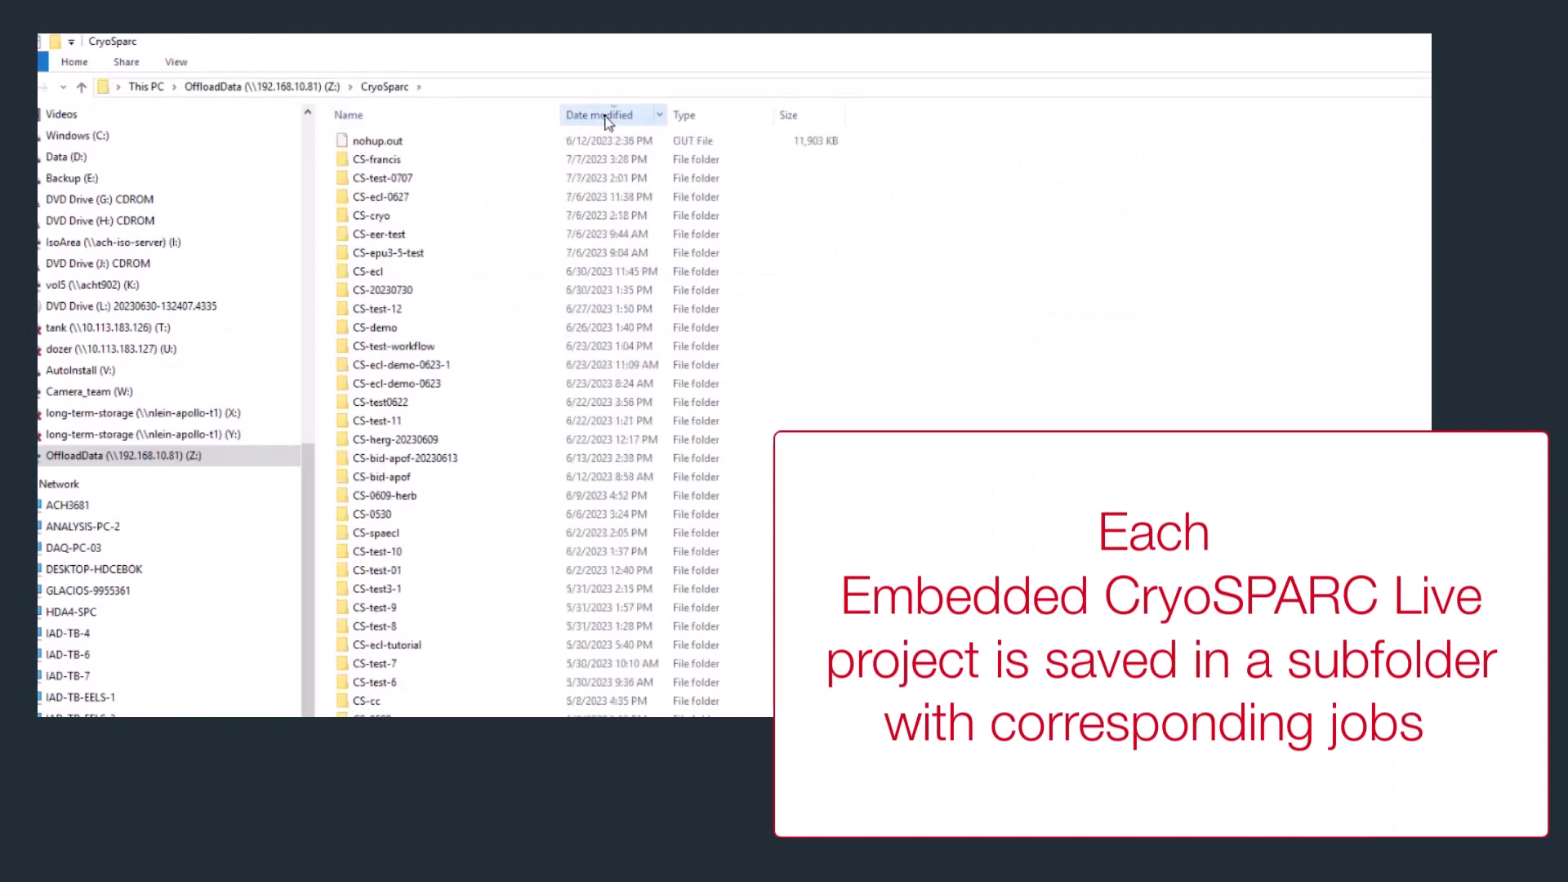
pyautogui.doubleClick(359, 165)
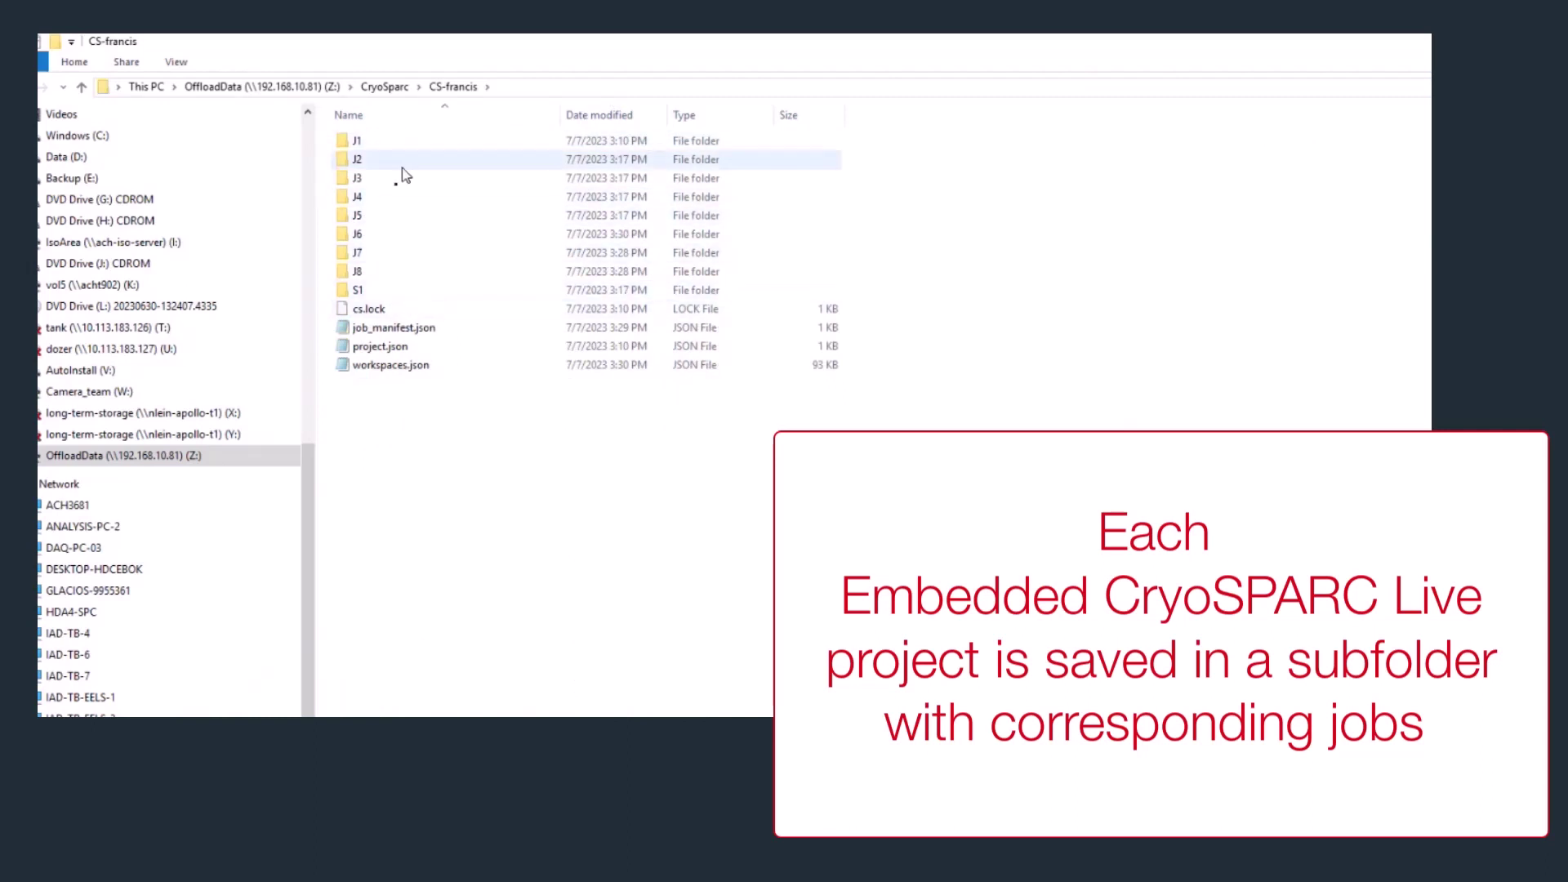
pyautogui.moveTo(388, 228)
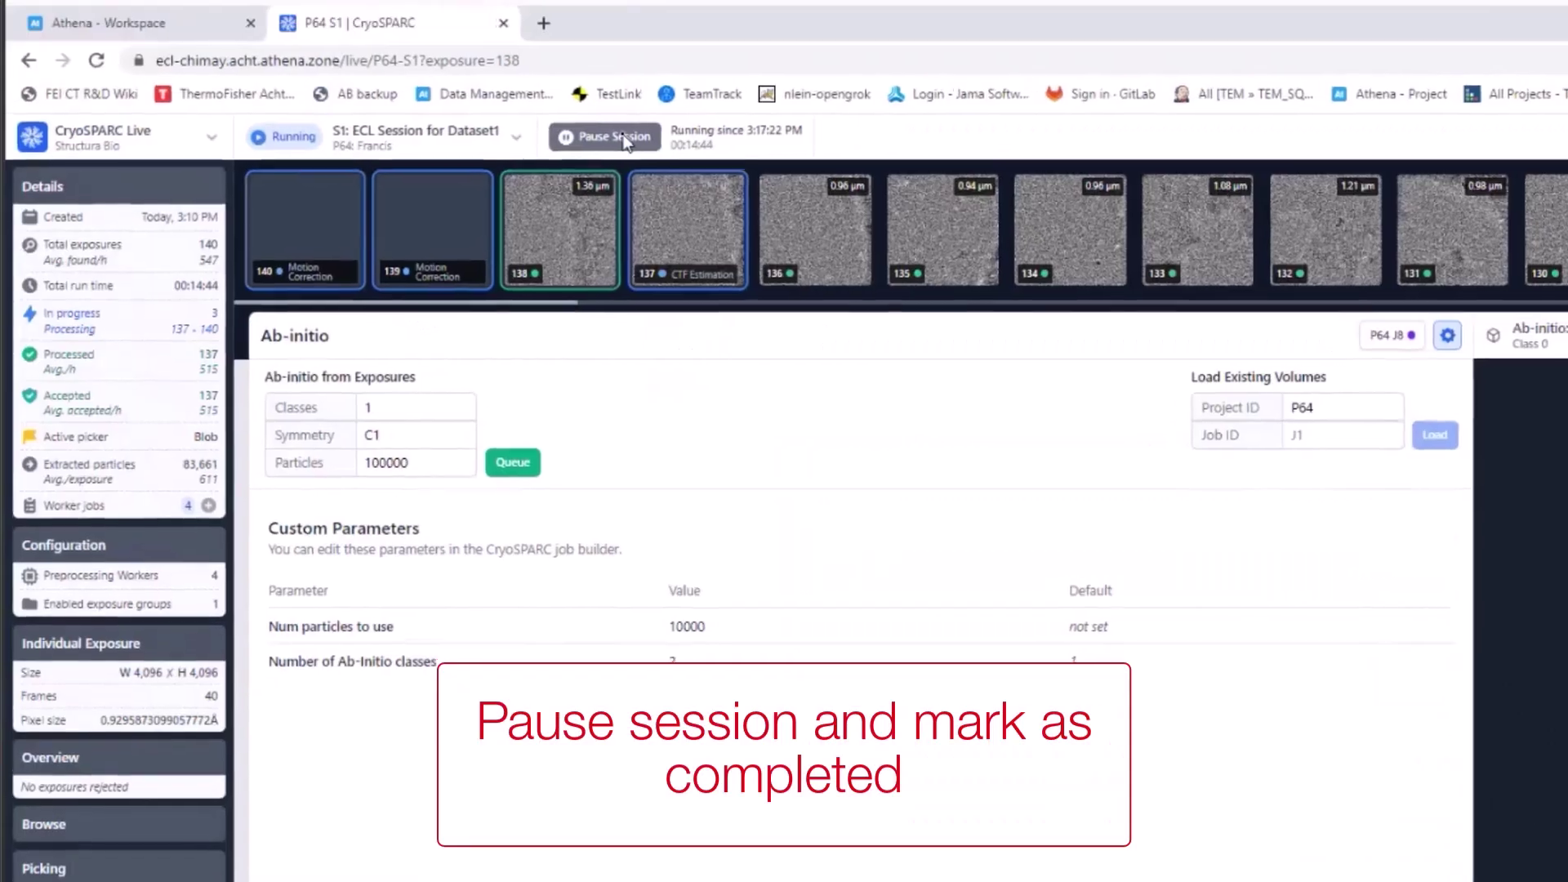
# Pause the running P64 S1 session and mark it as completed
pyautogui.click(843, 183)
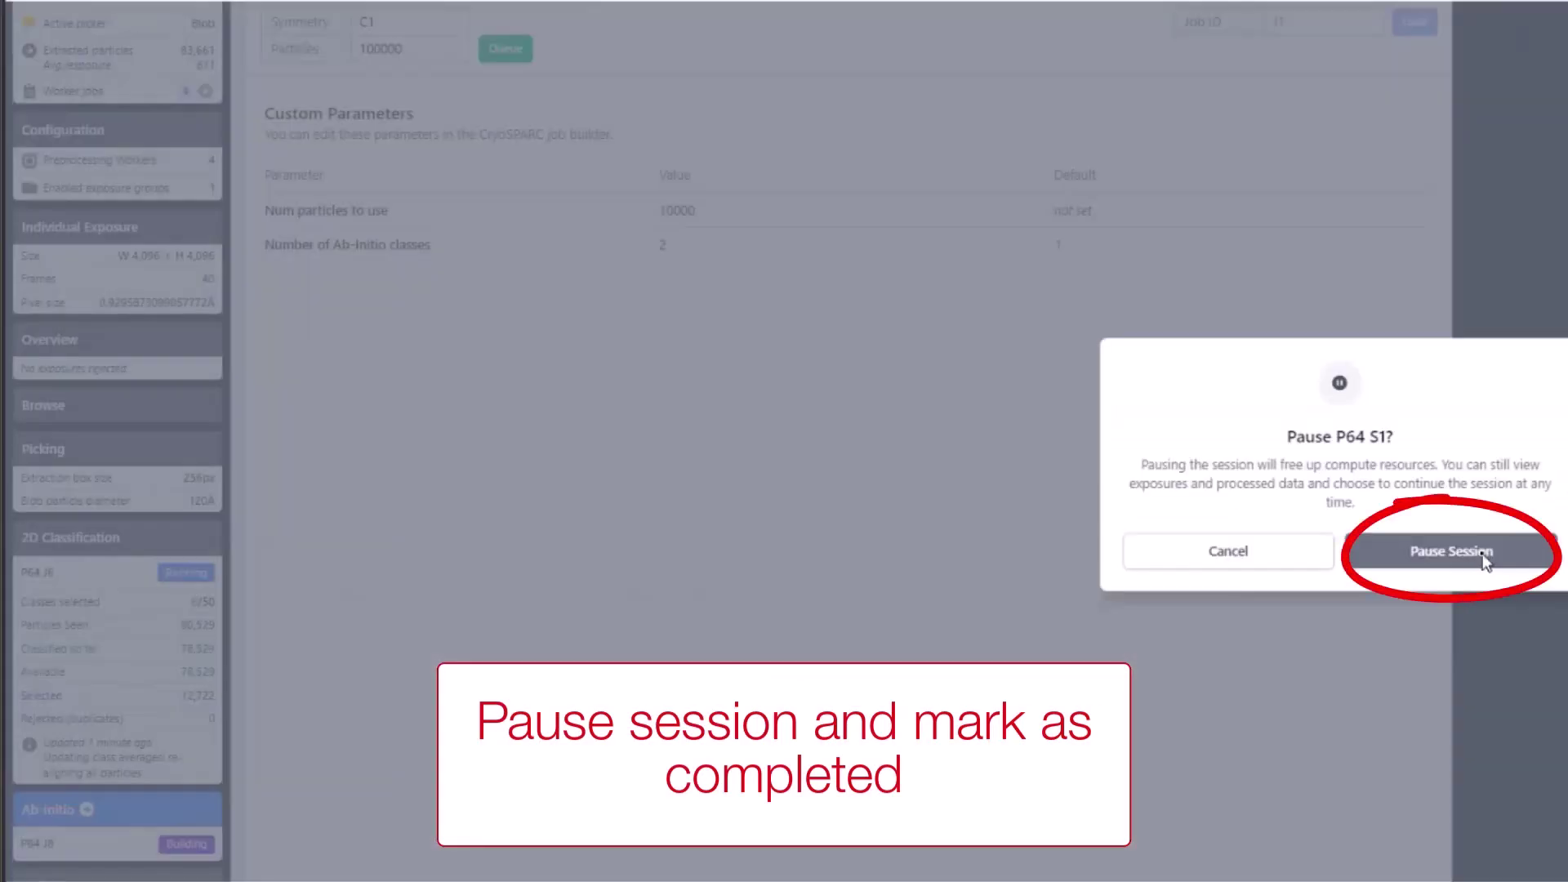
pyautogui.click(1287, 552)
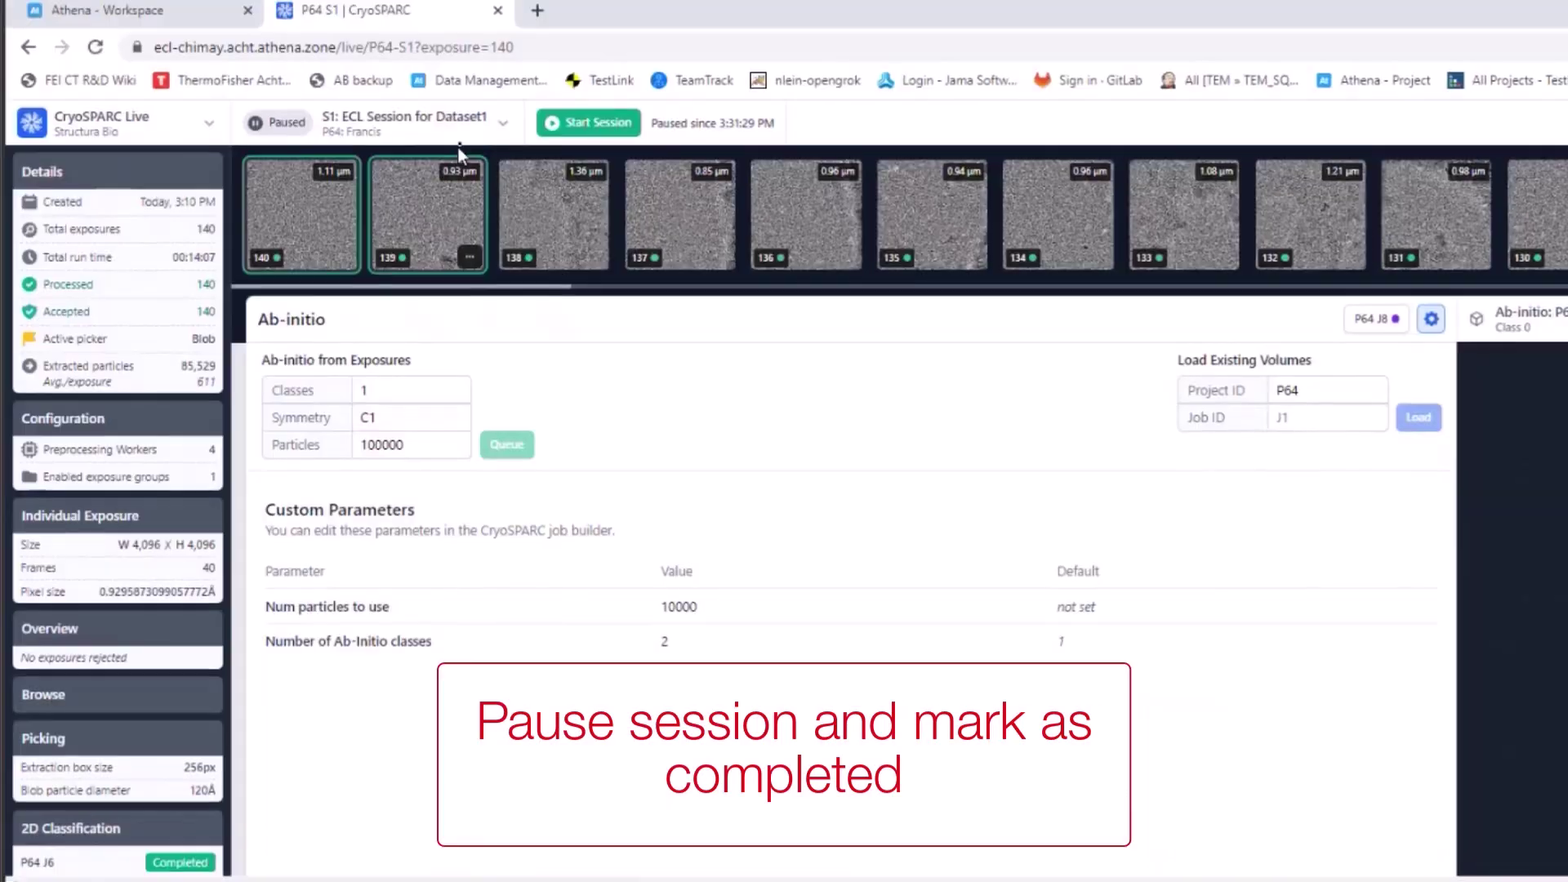
pyautogui.click(278, 113)
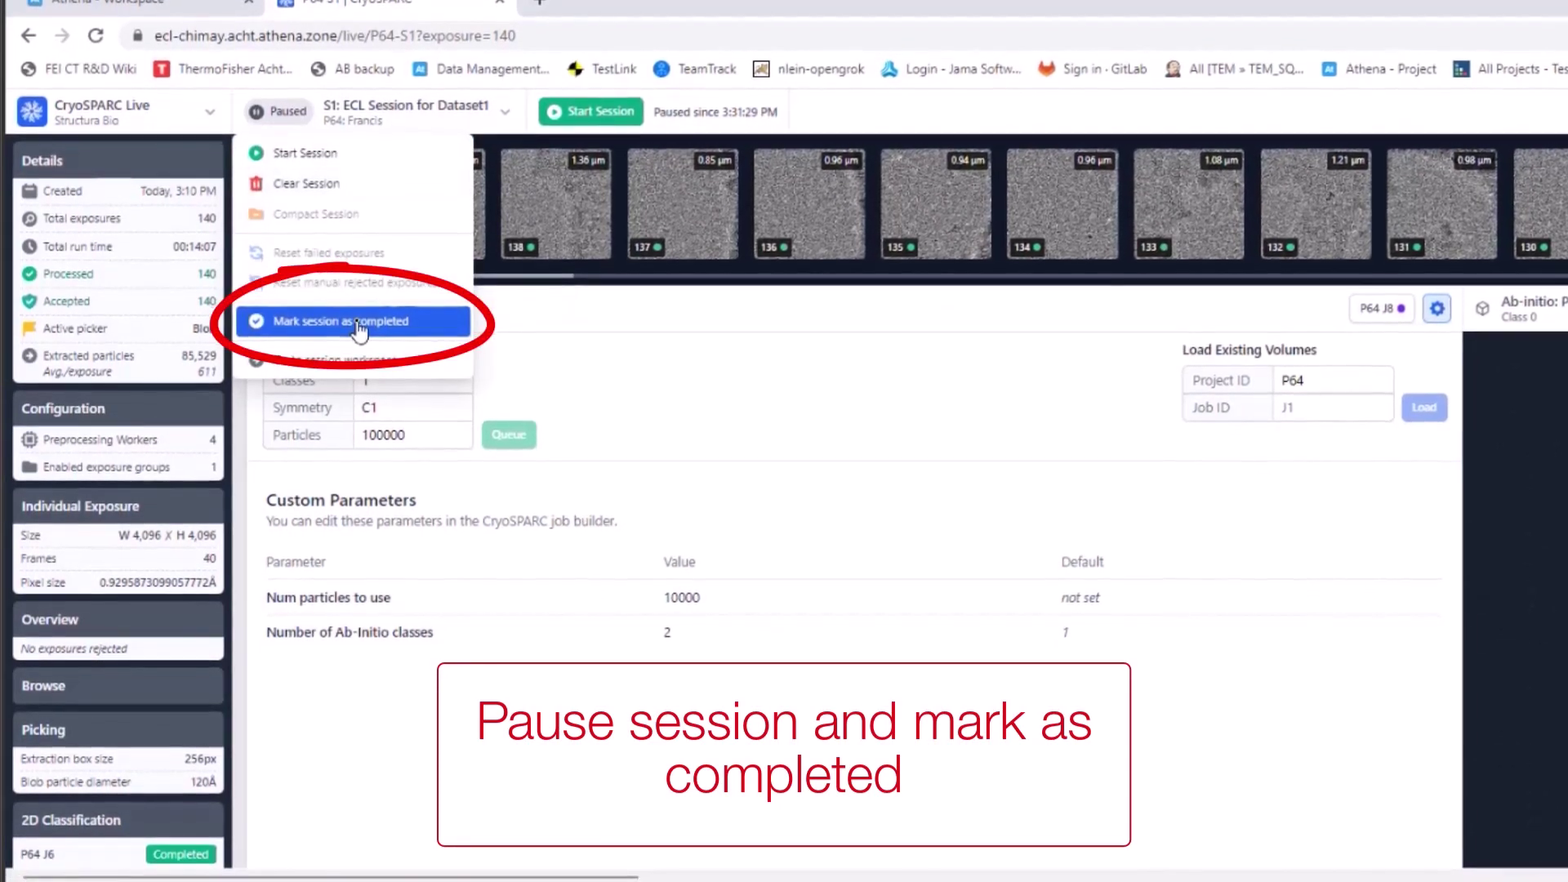
pyautogui.click(358, 327)
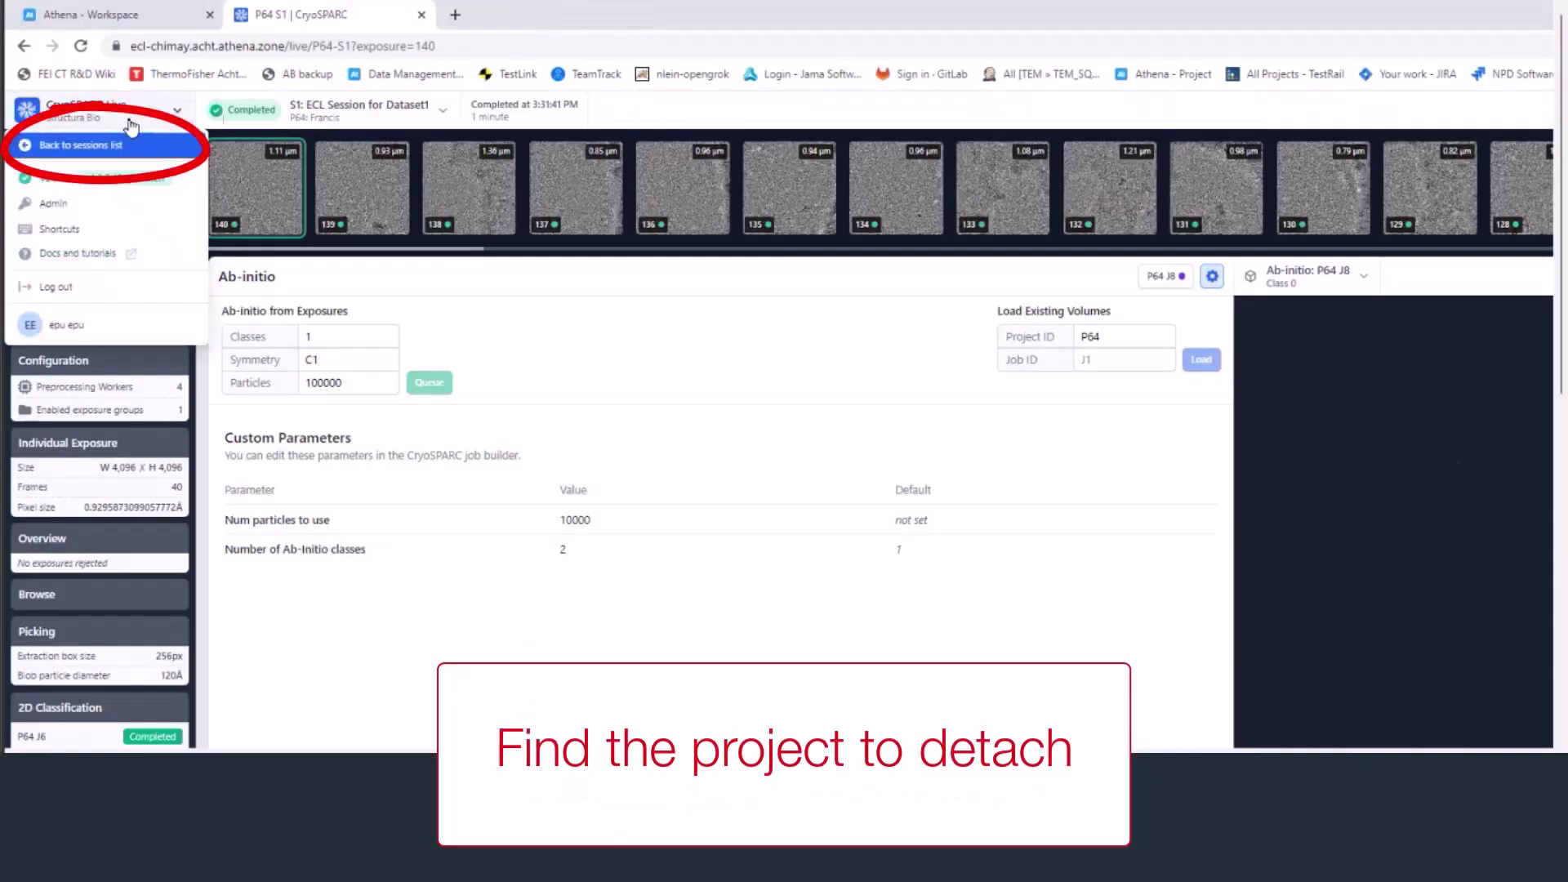
# Leave the session, find project P64 among the projects, and detach it, confirming with the project ID P64
pyautogui.click(120, 148)
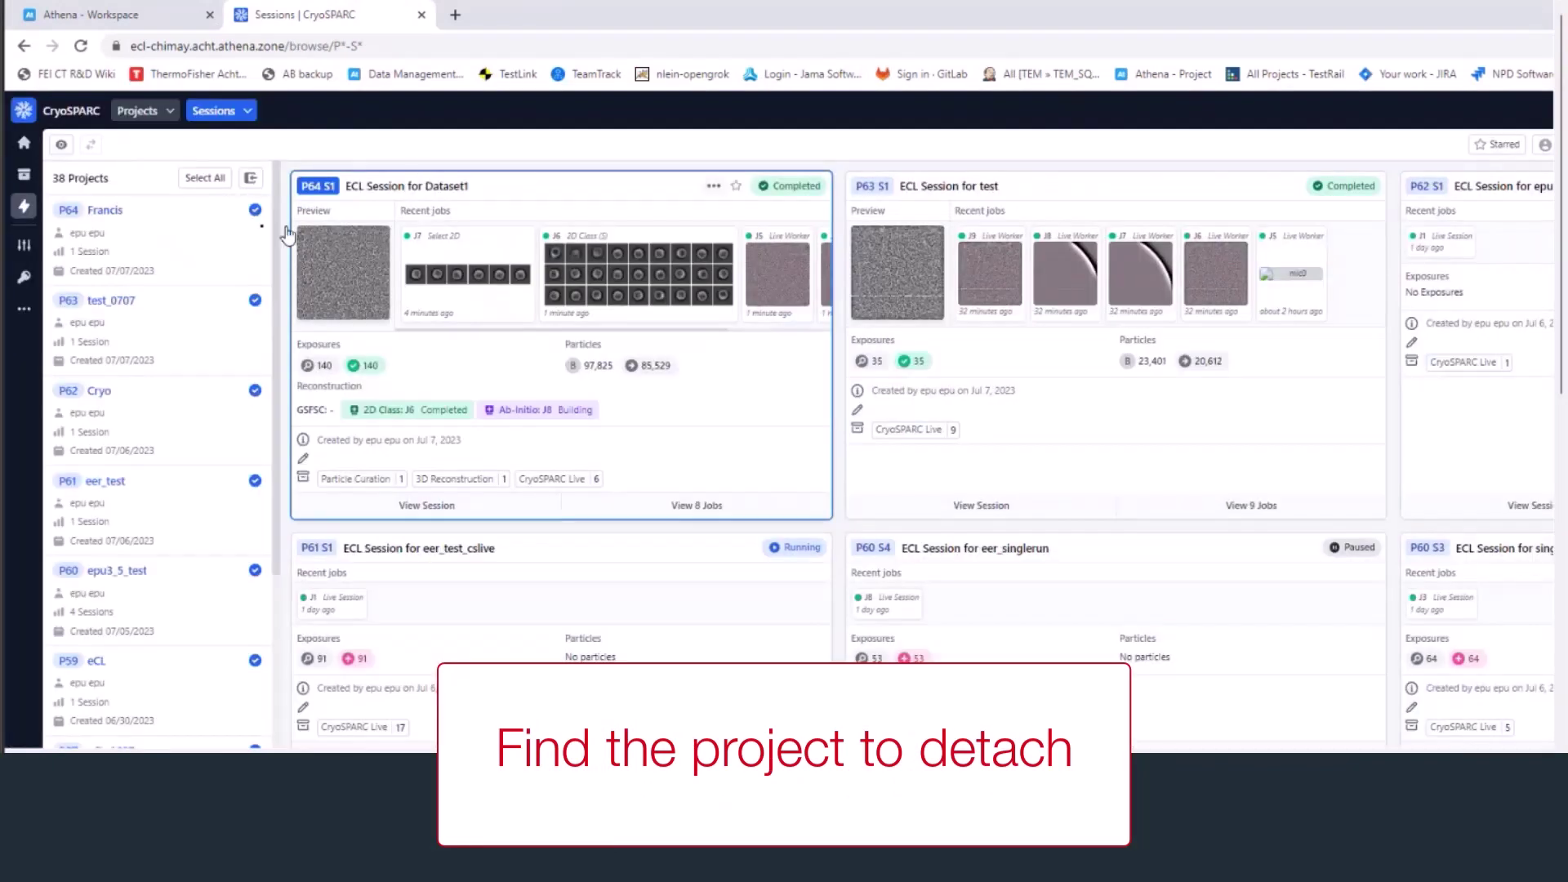
pyautogui.click(25, 180)
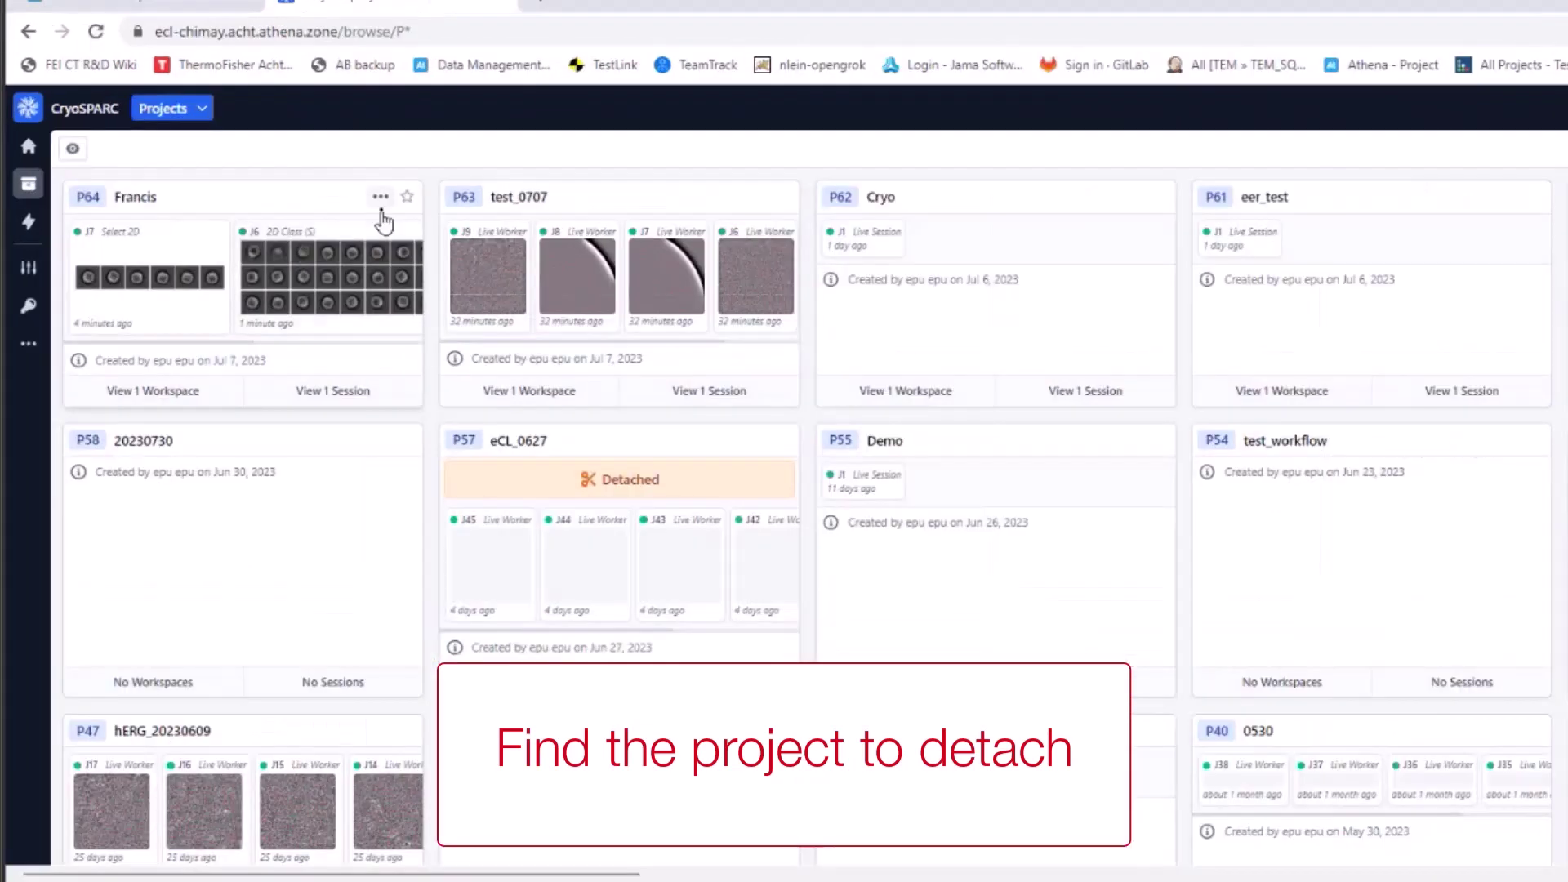
pyautogui.click(317, 203)
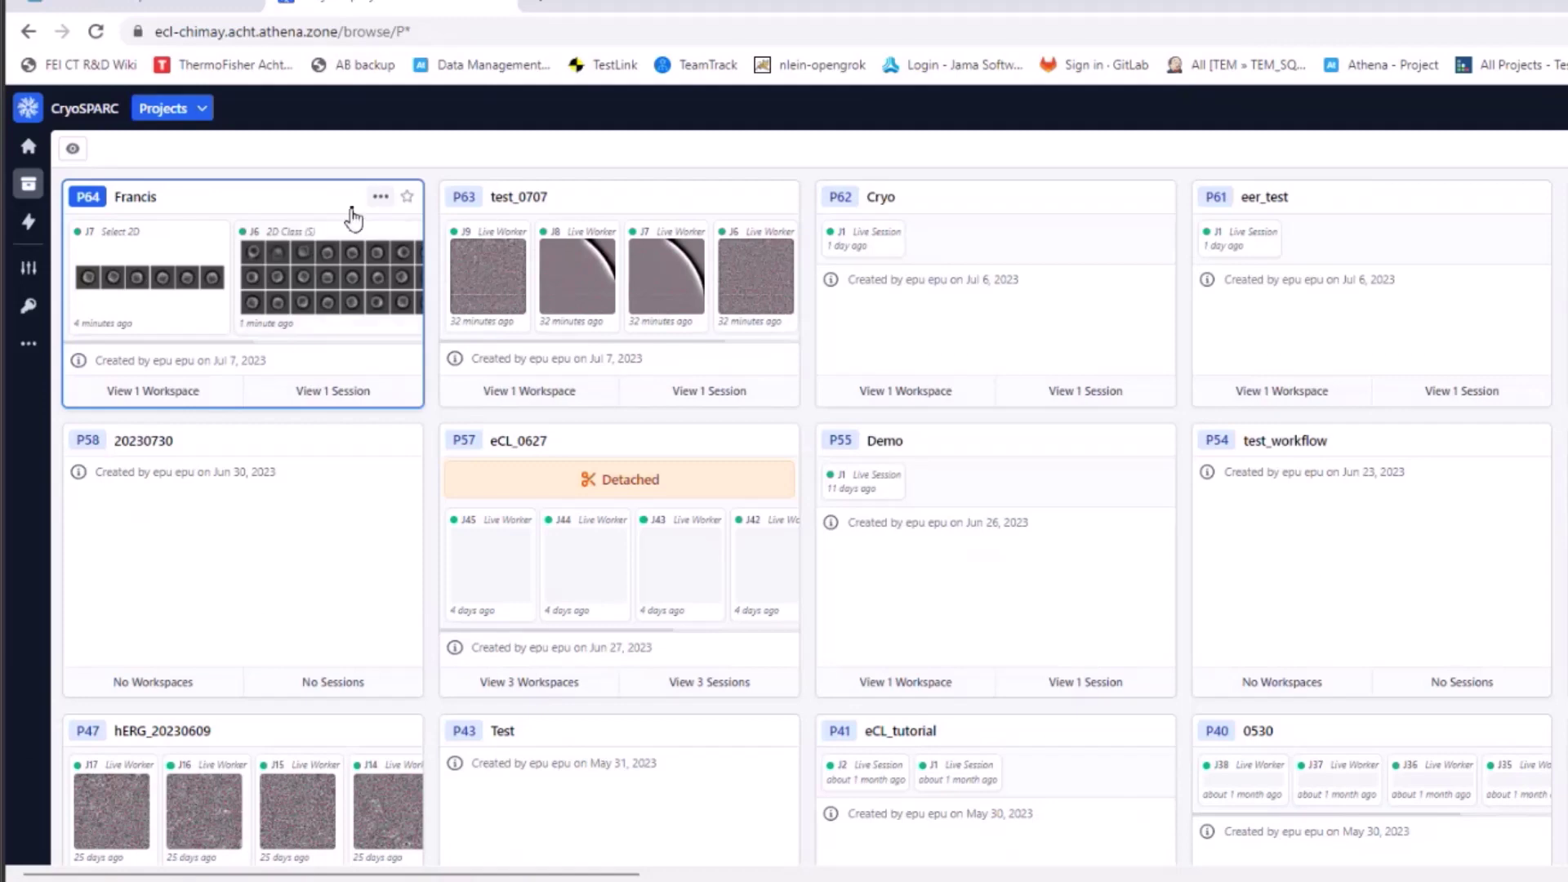
pyautogui.click(381, 199)
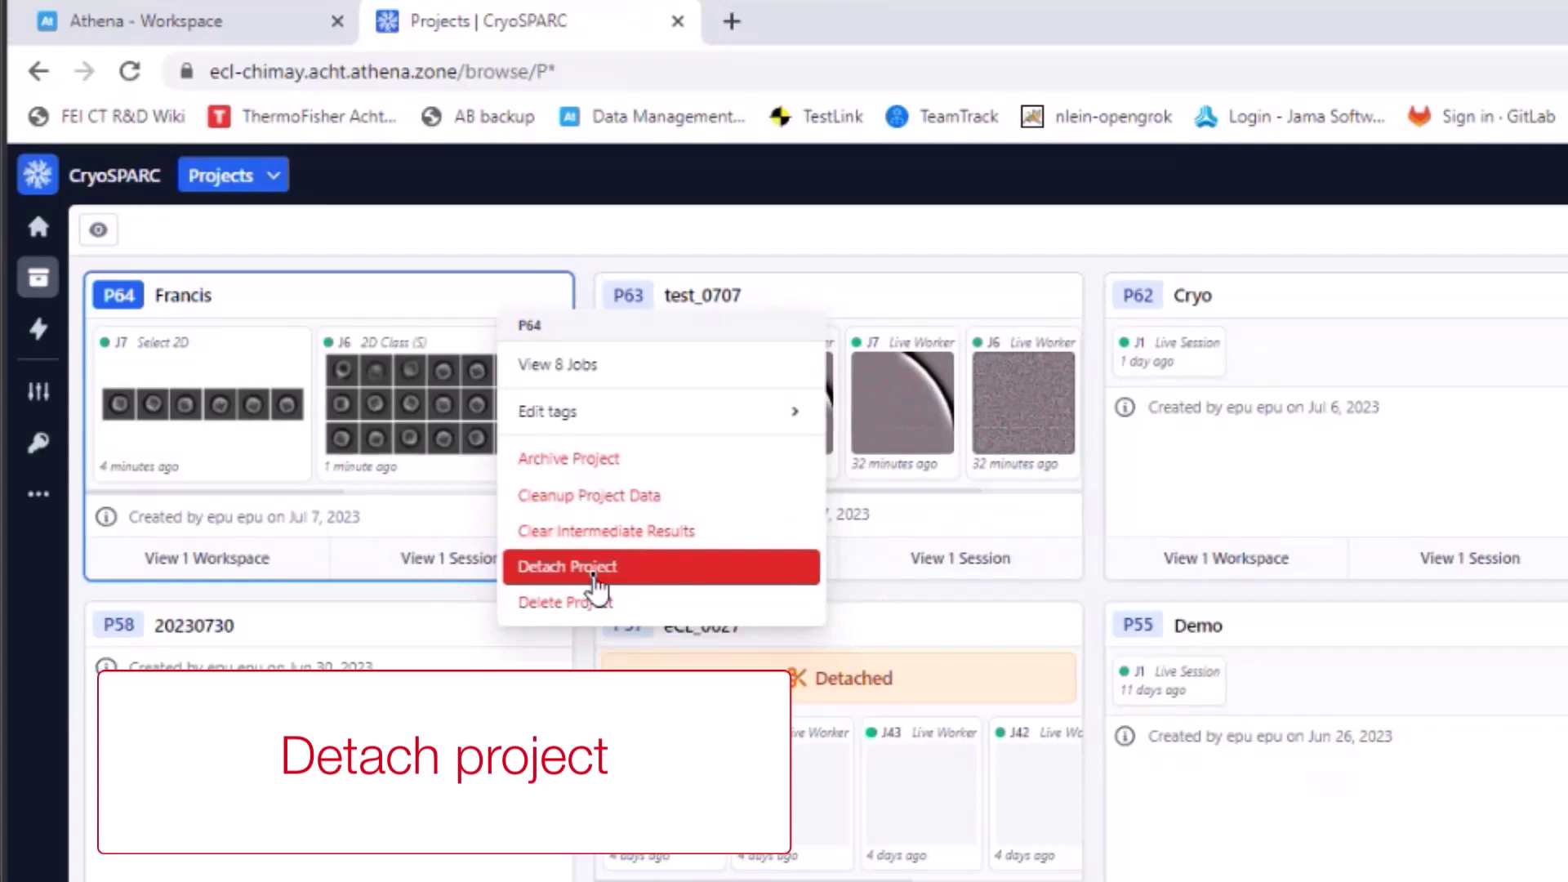
pyautogui.click(594, 576)
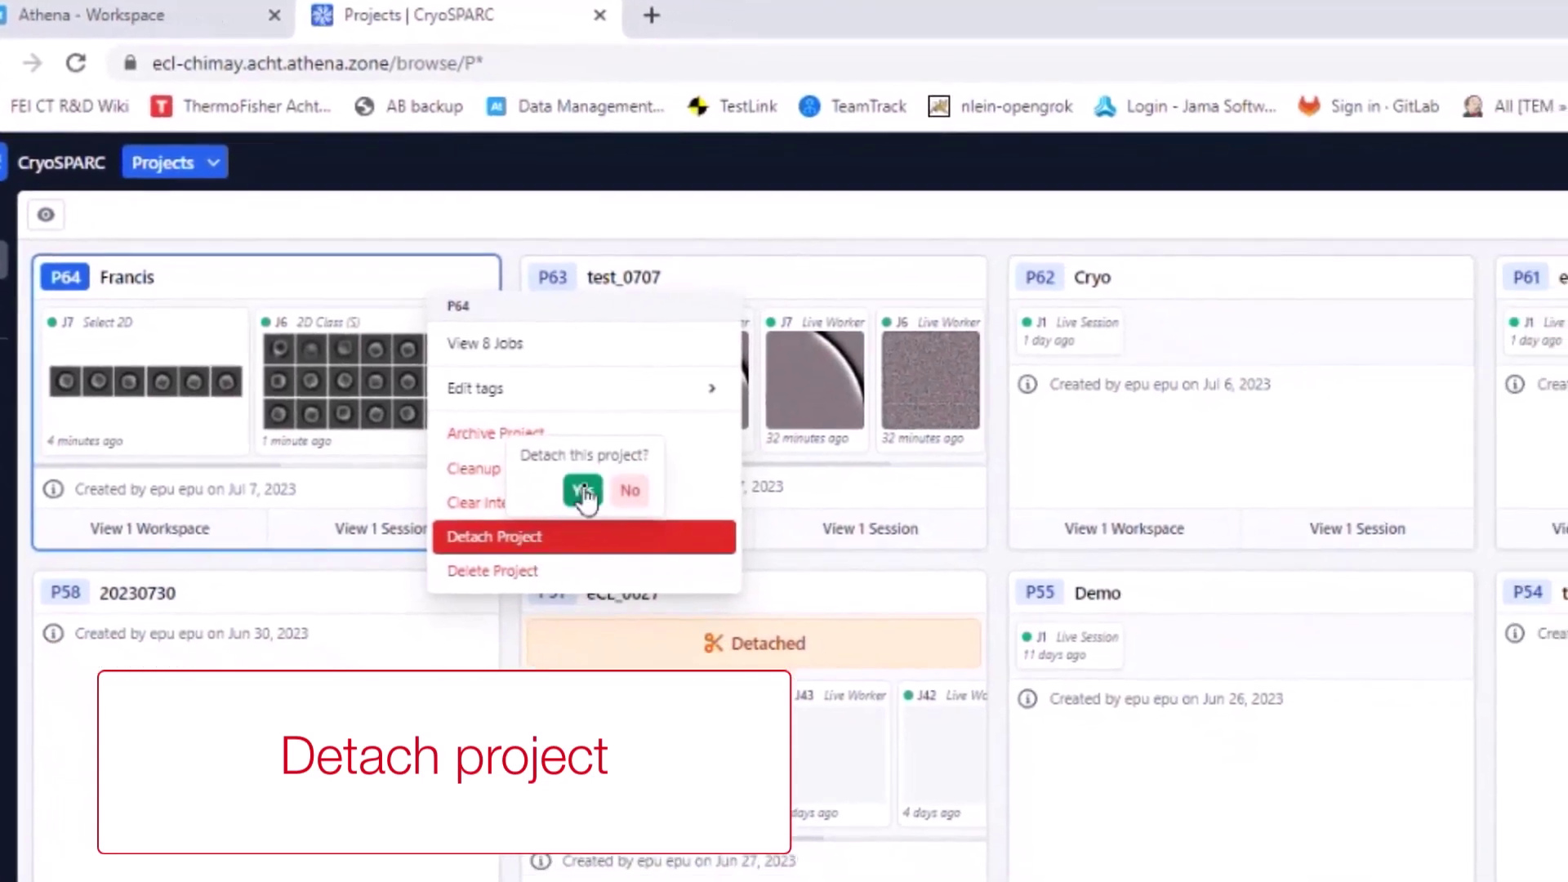
pyautogui.click(615, 502)
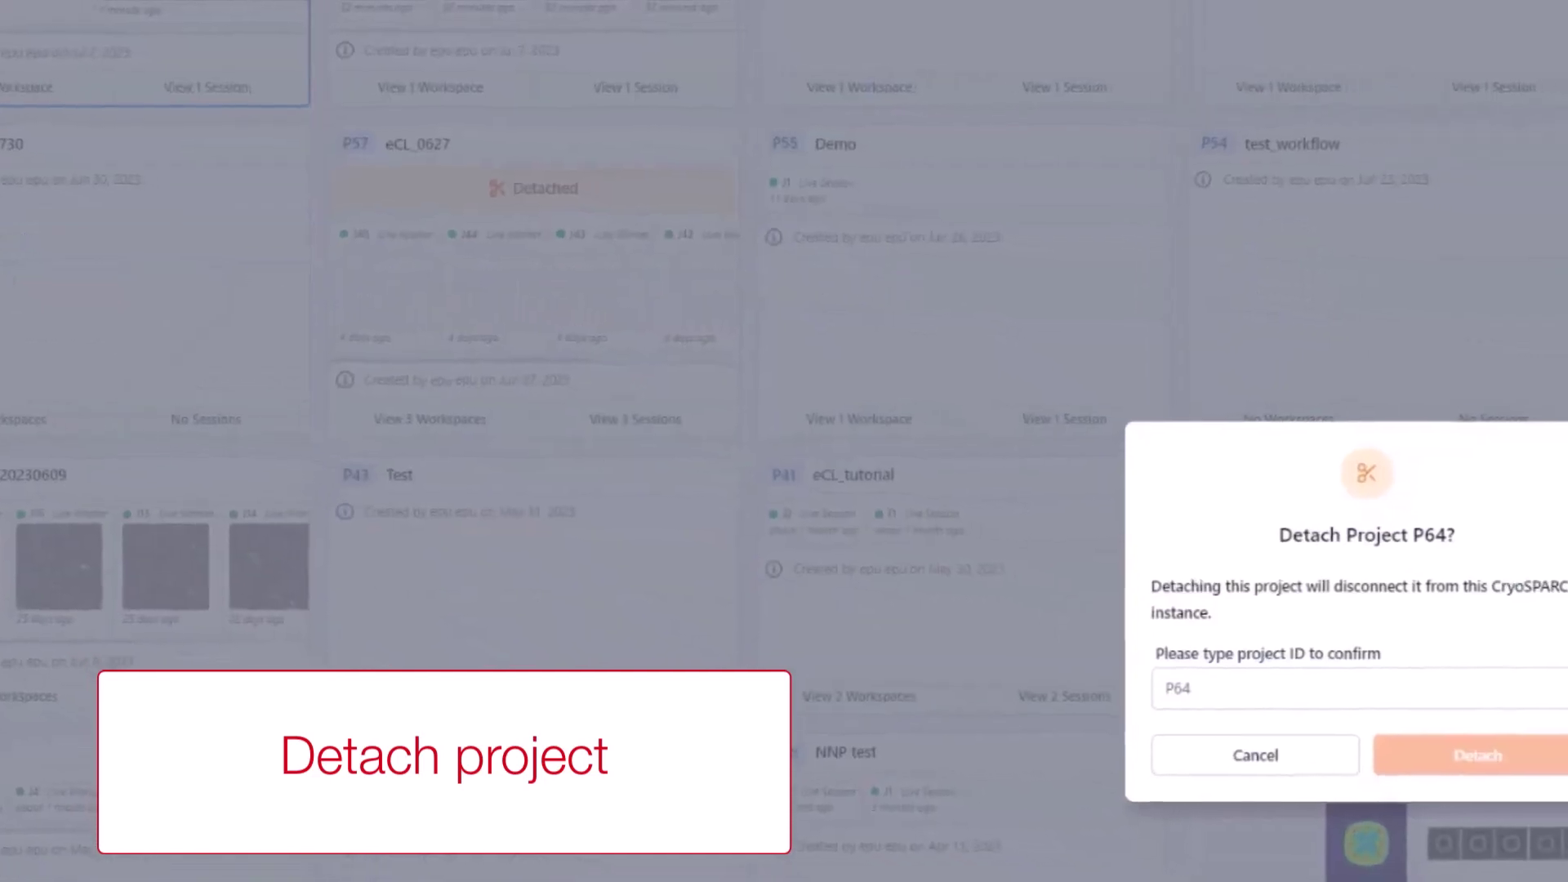
pyautogui.click(1117, 664)
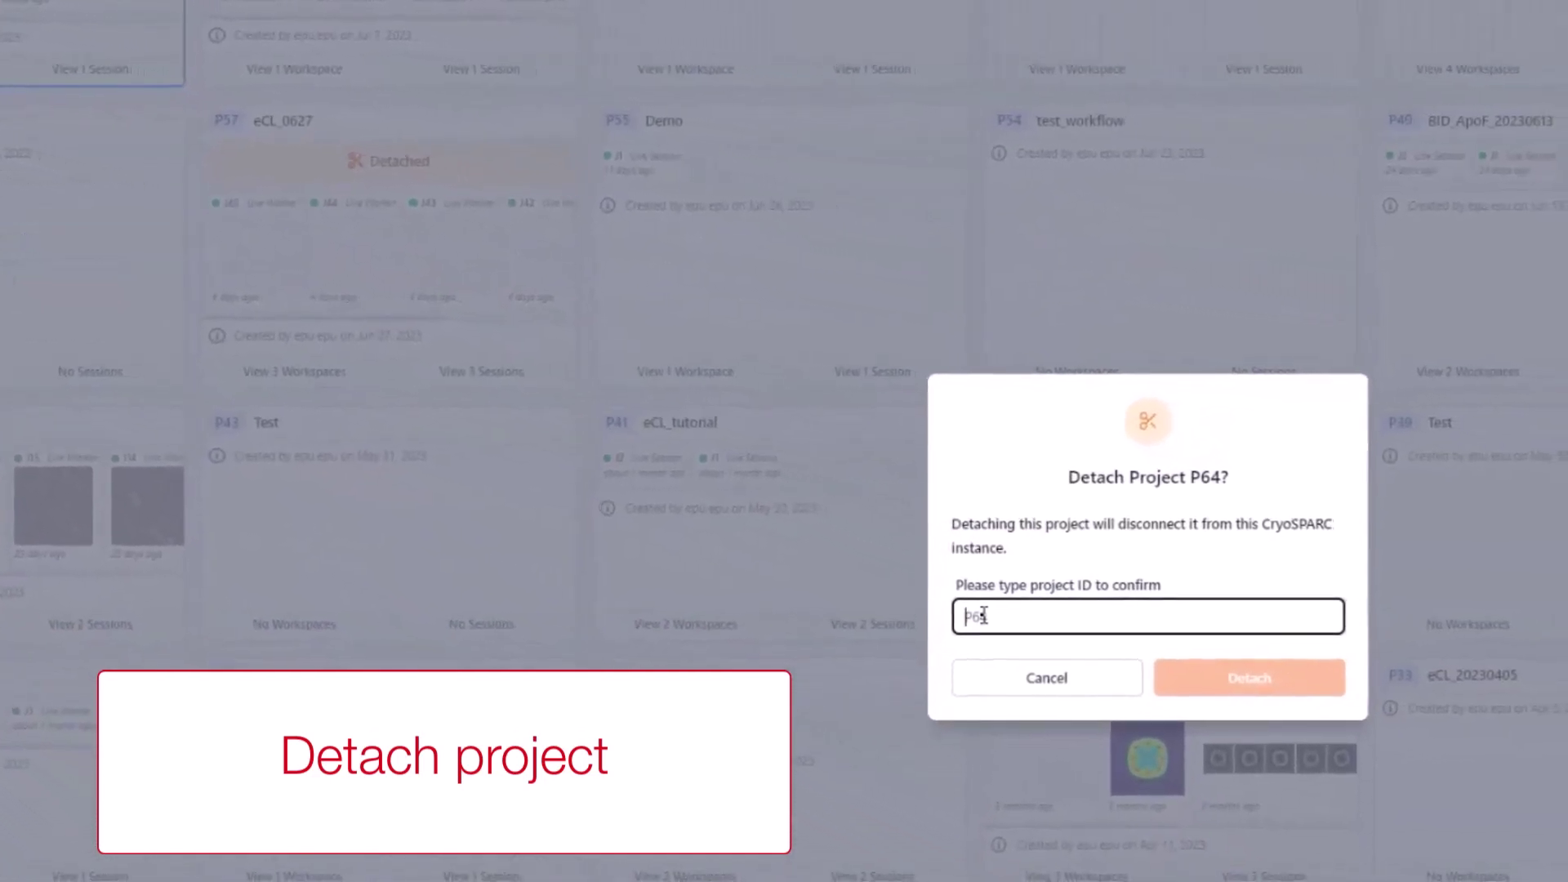
pyautogui.write('P64')
pyautogui.click(1203, 678)
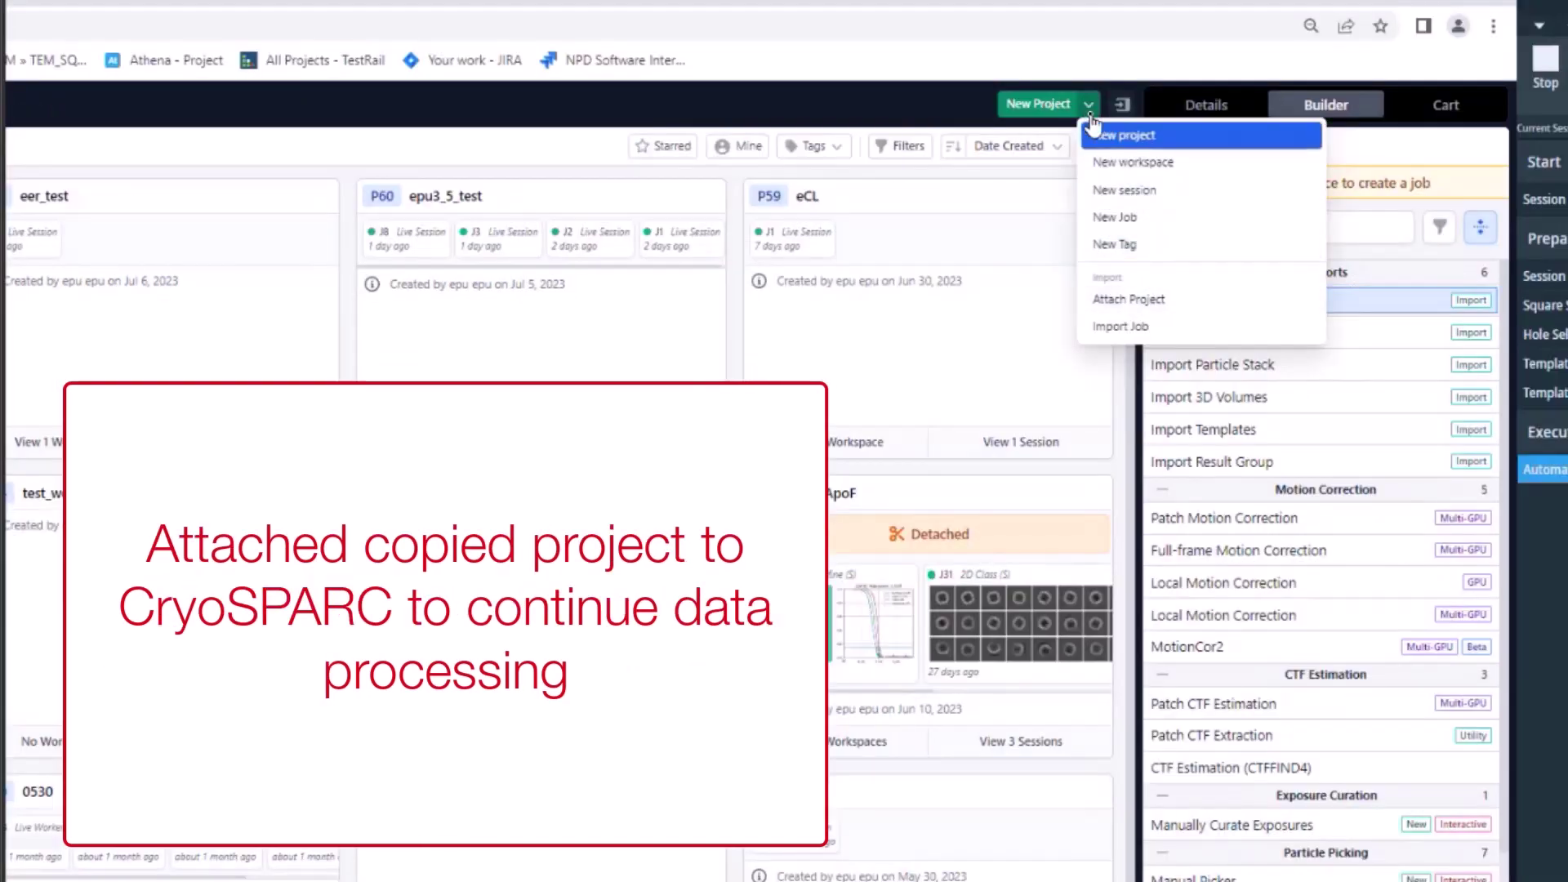
# Start attaching a copied project to CryoSPARC
pyautogui.click(1144, 302)
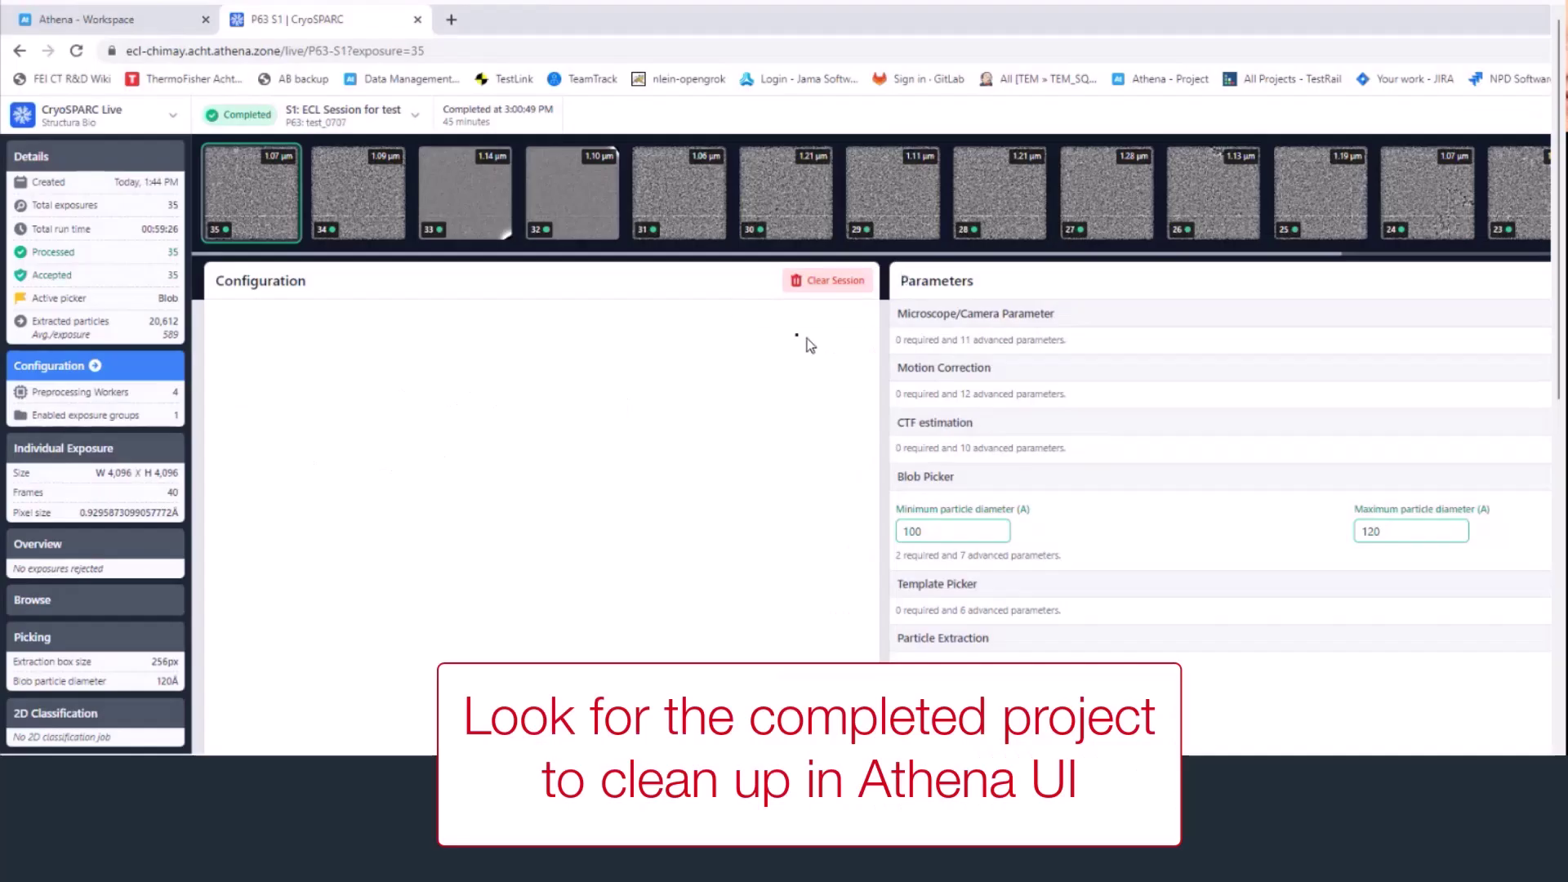
# Switch to Athena and clean up all files generated by eCL for the completed ECL Session for test, confirming the cleanup
pyautogui.click(140, 23)
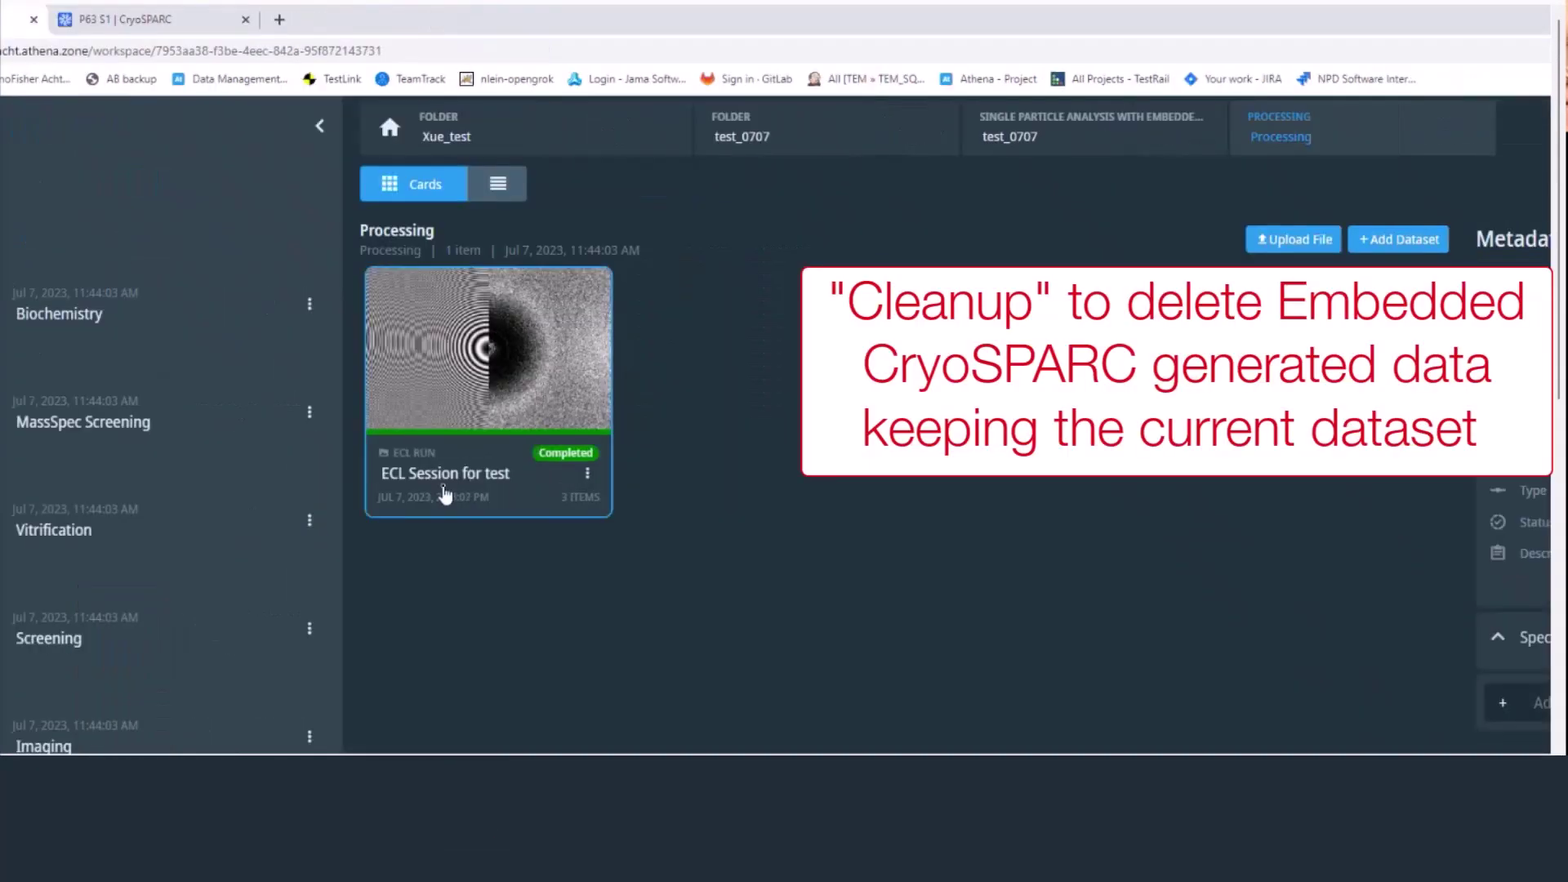
pyautogui.click(587, 480)
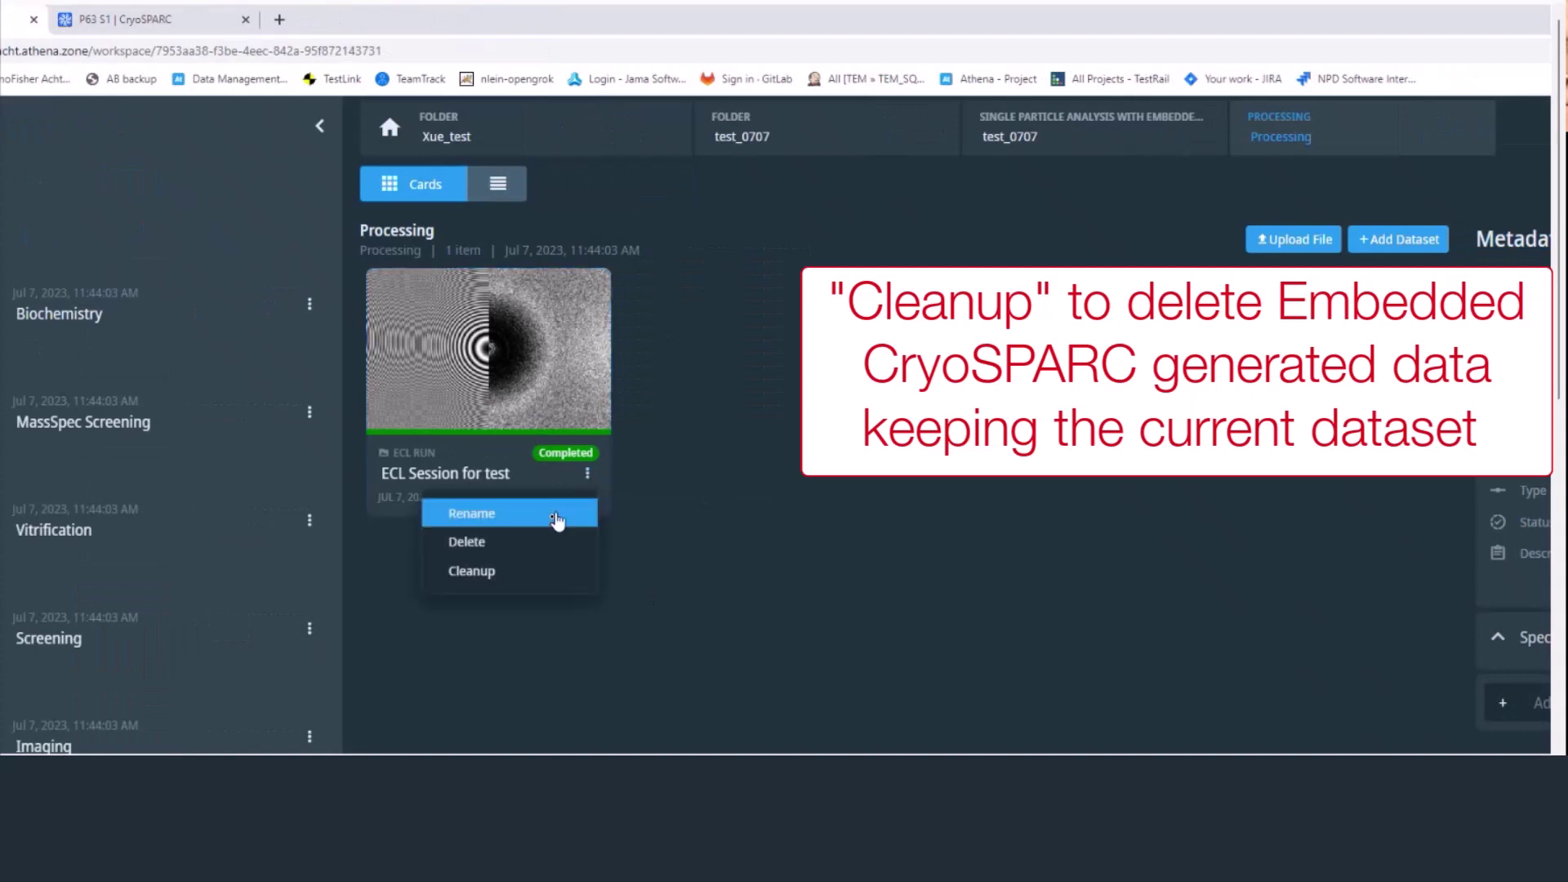
pyautogui.click(519, 585)
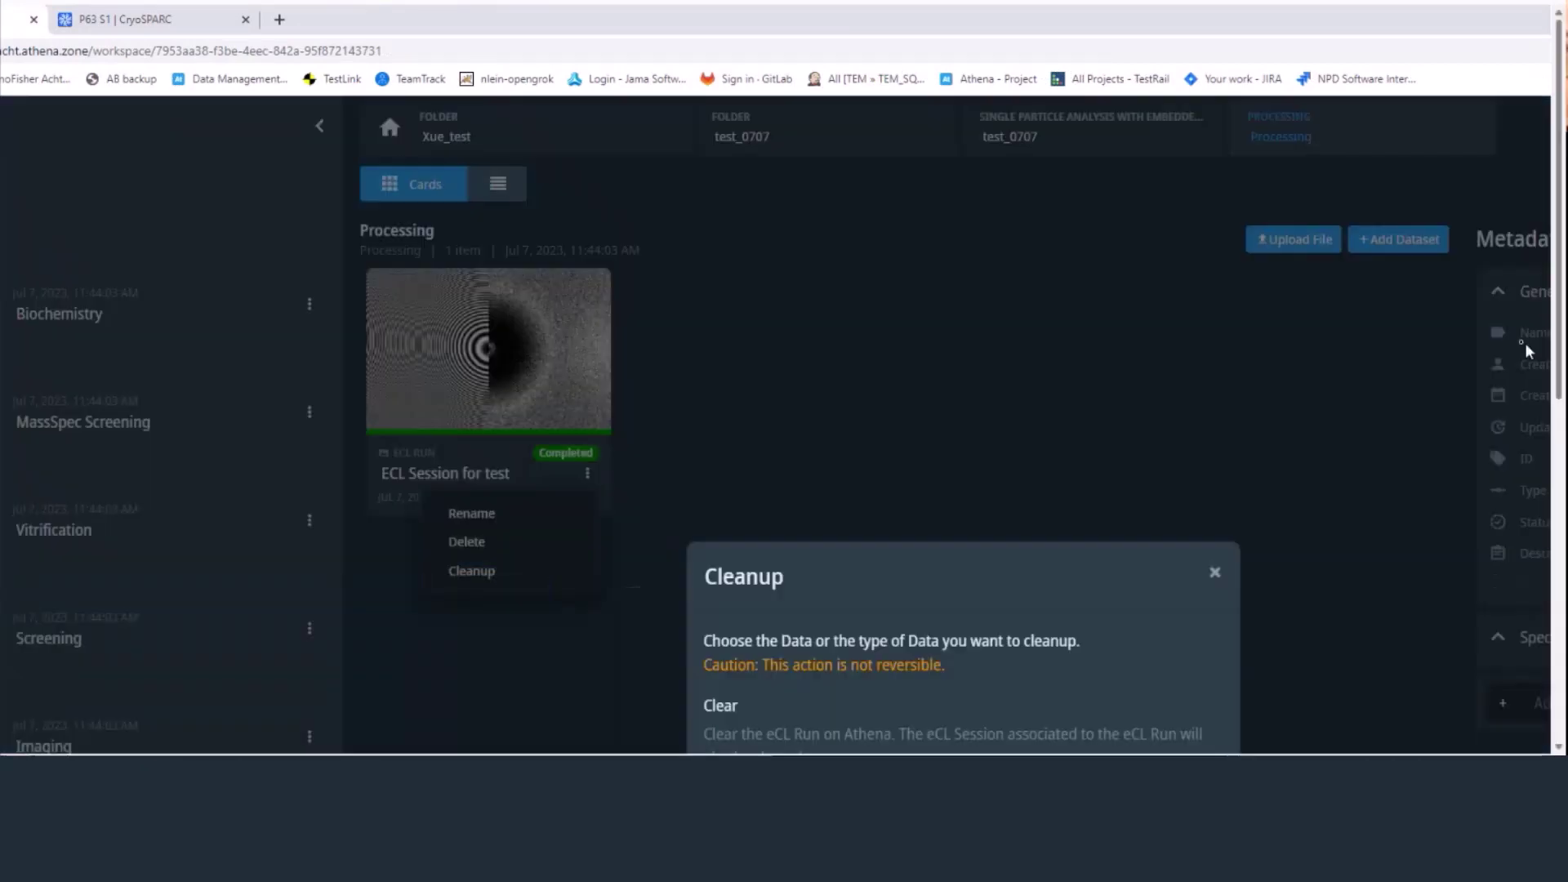
pyautogui.click(1194, 626)
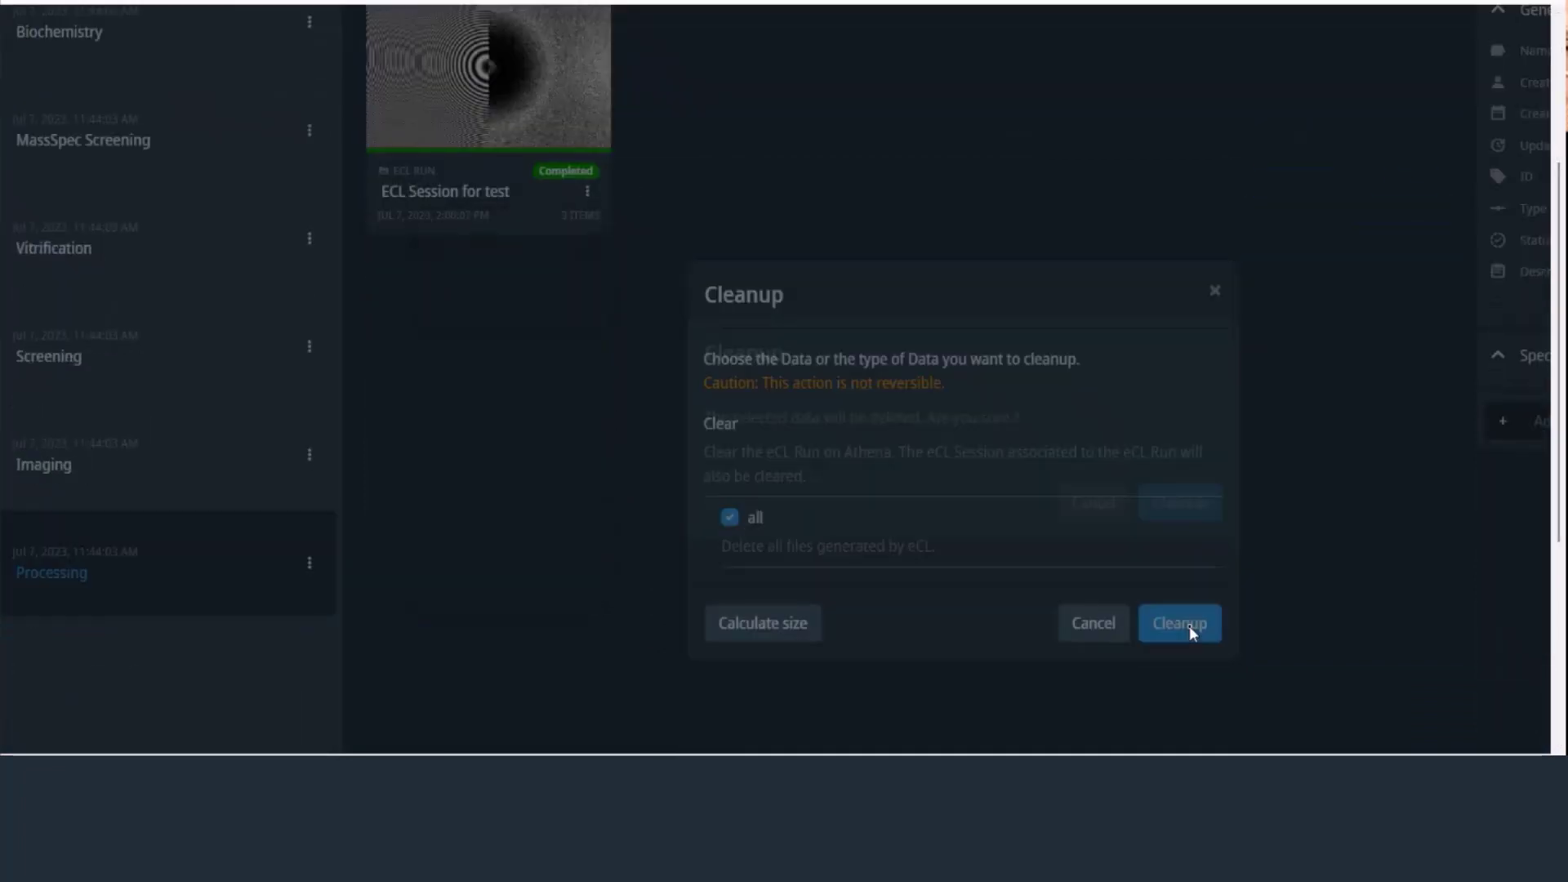
pyautogui.click(1189, 552)
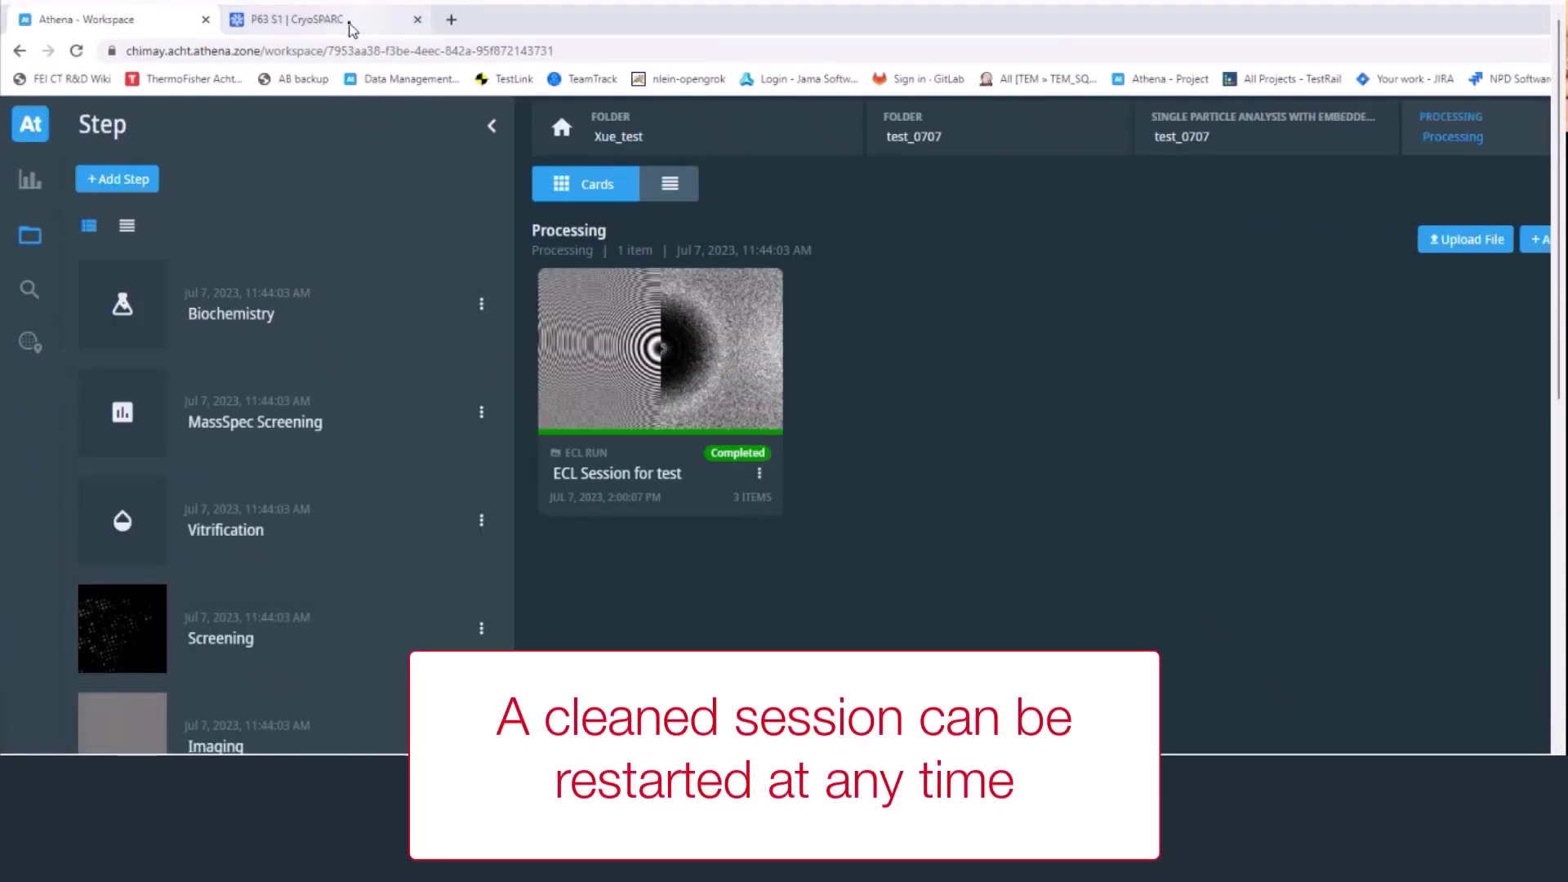
# Return to CryoSPARC Live and restart the cleaned P63 S1 session, confirming the start
pyautogui.click(349, 25)
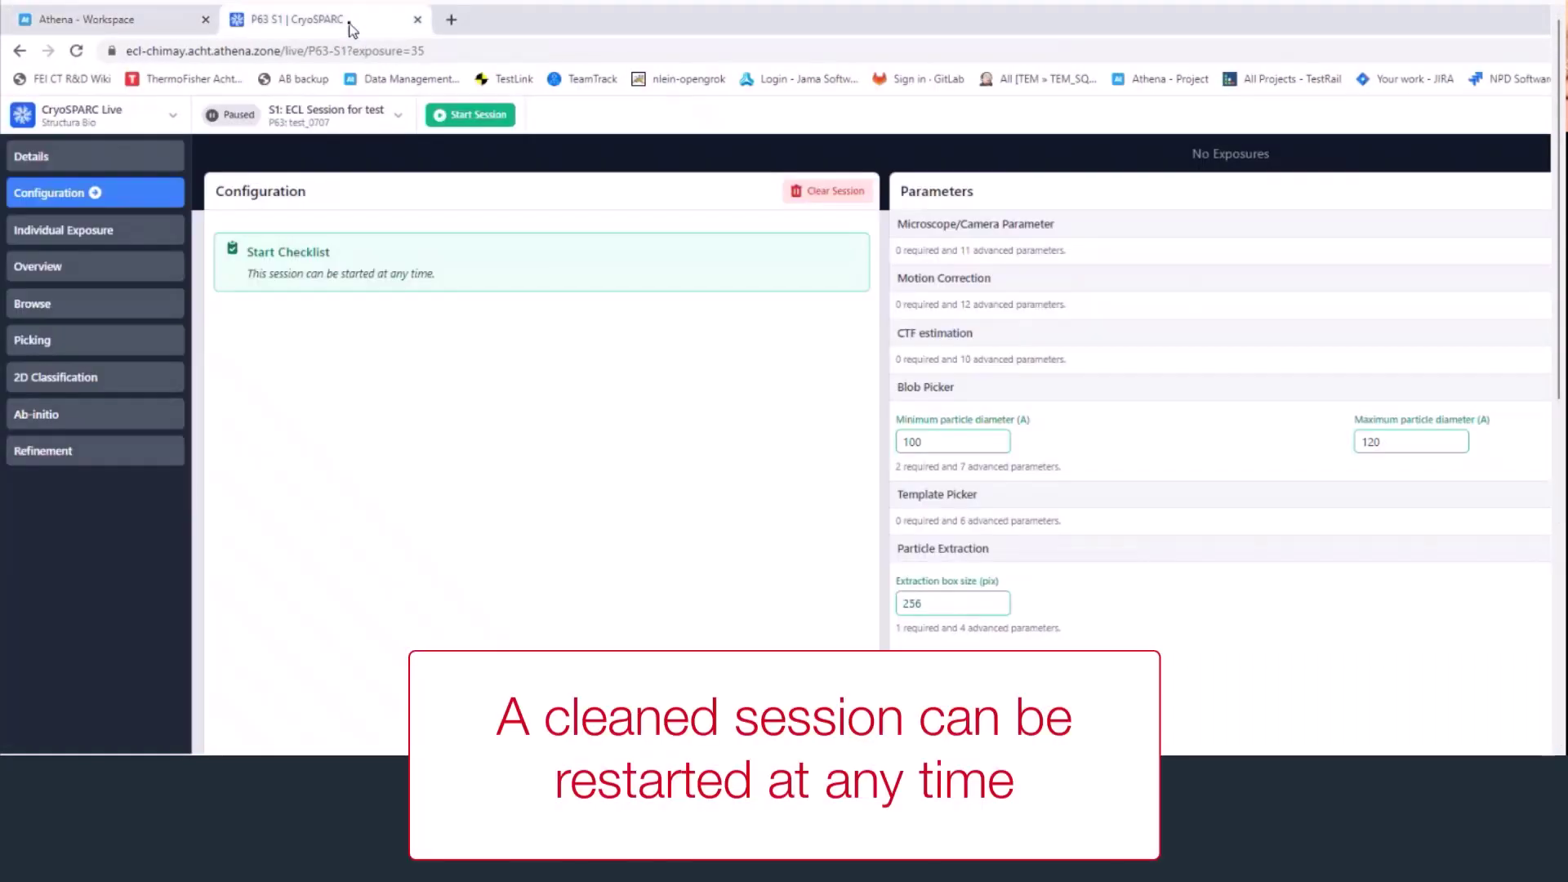
pyautogui.click(468, 123)
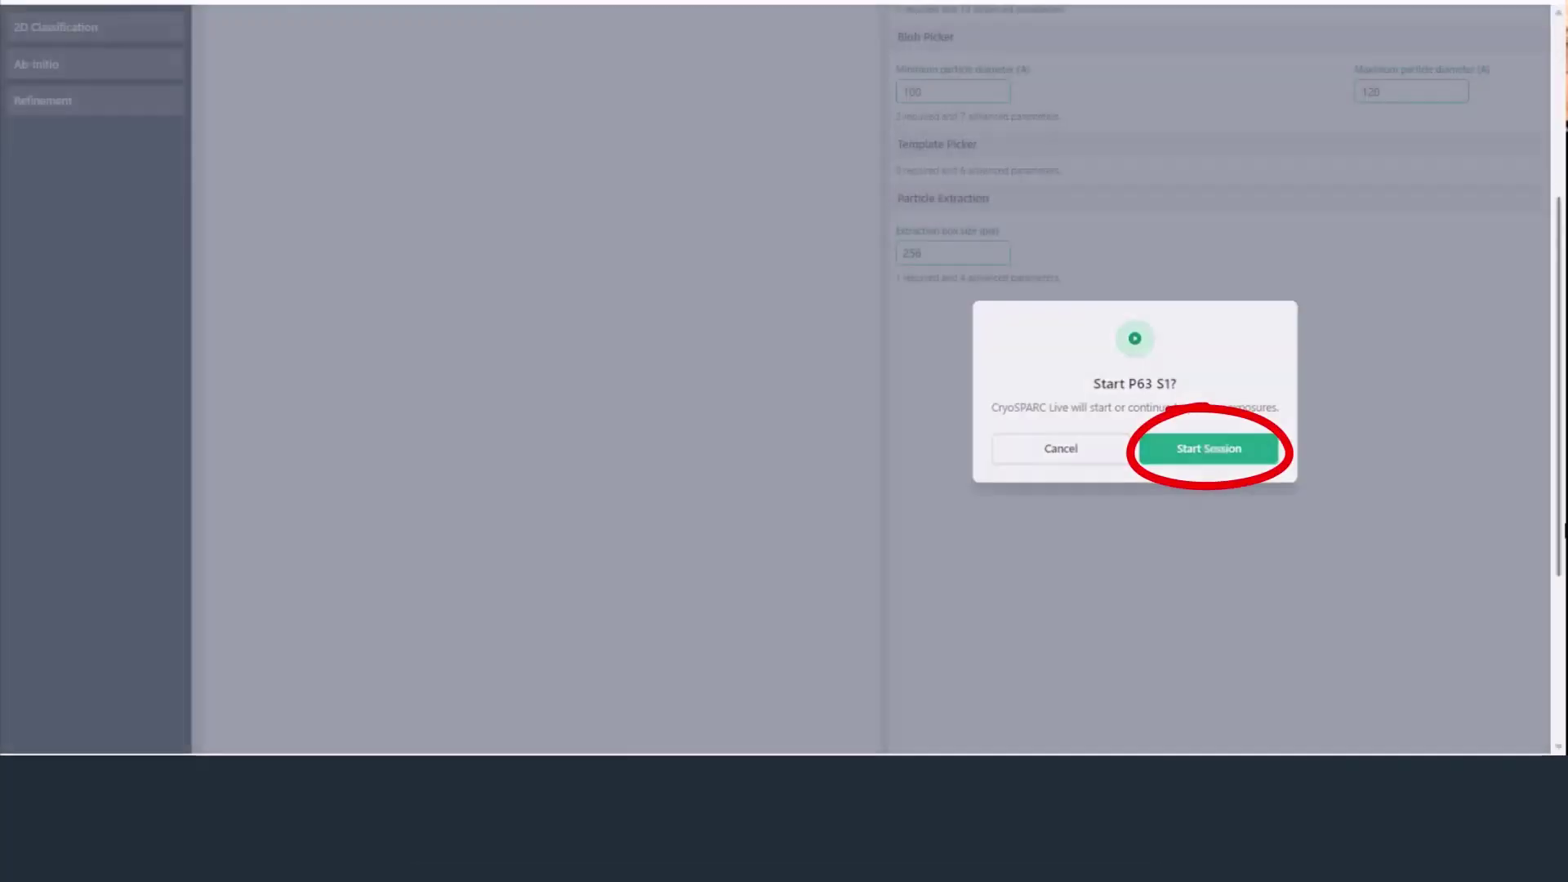
pyautogui.click(1212, 451)
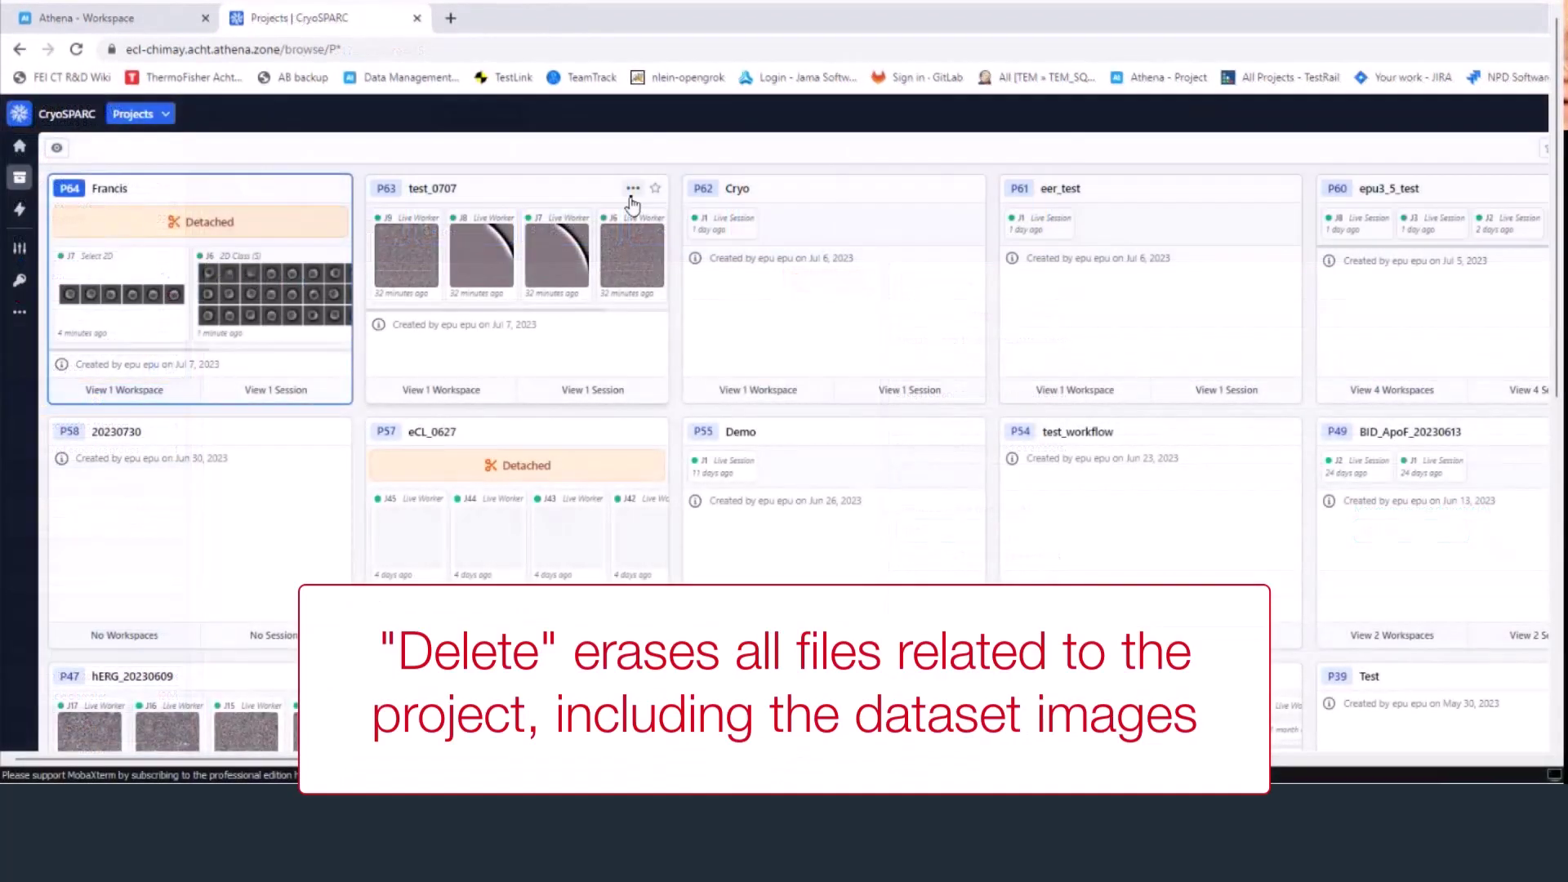
# Look up the Delete Project option for project P63 test_0707 among the CryoSPARC projects
pyautogui.click(633, 188)
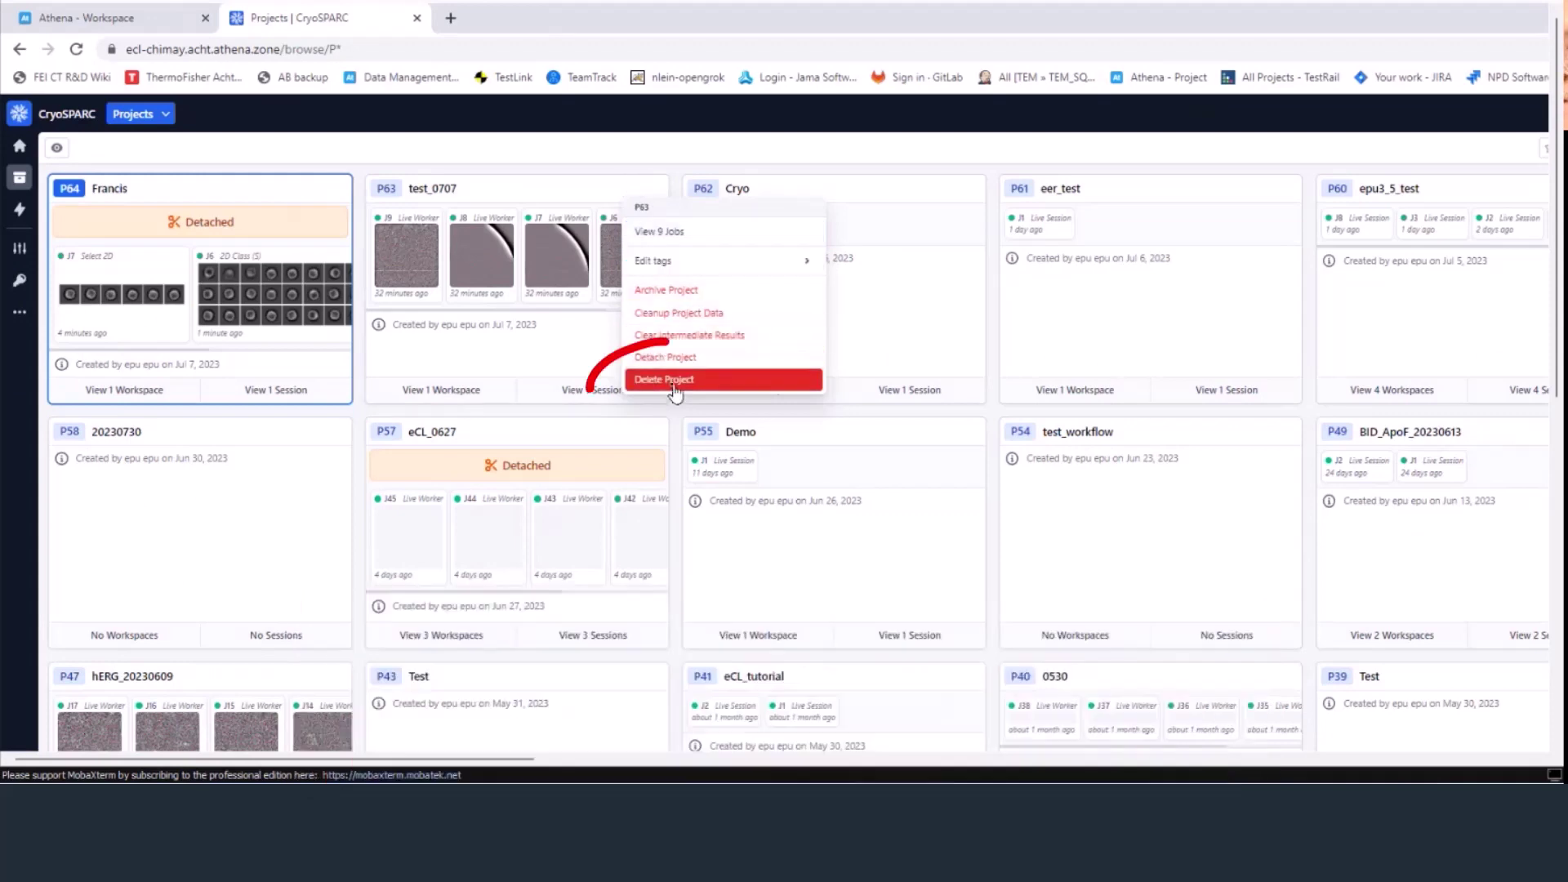
pyautogui.click(534, 352)
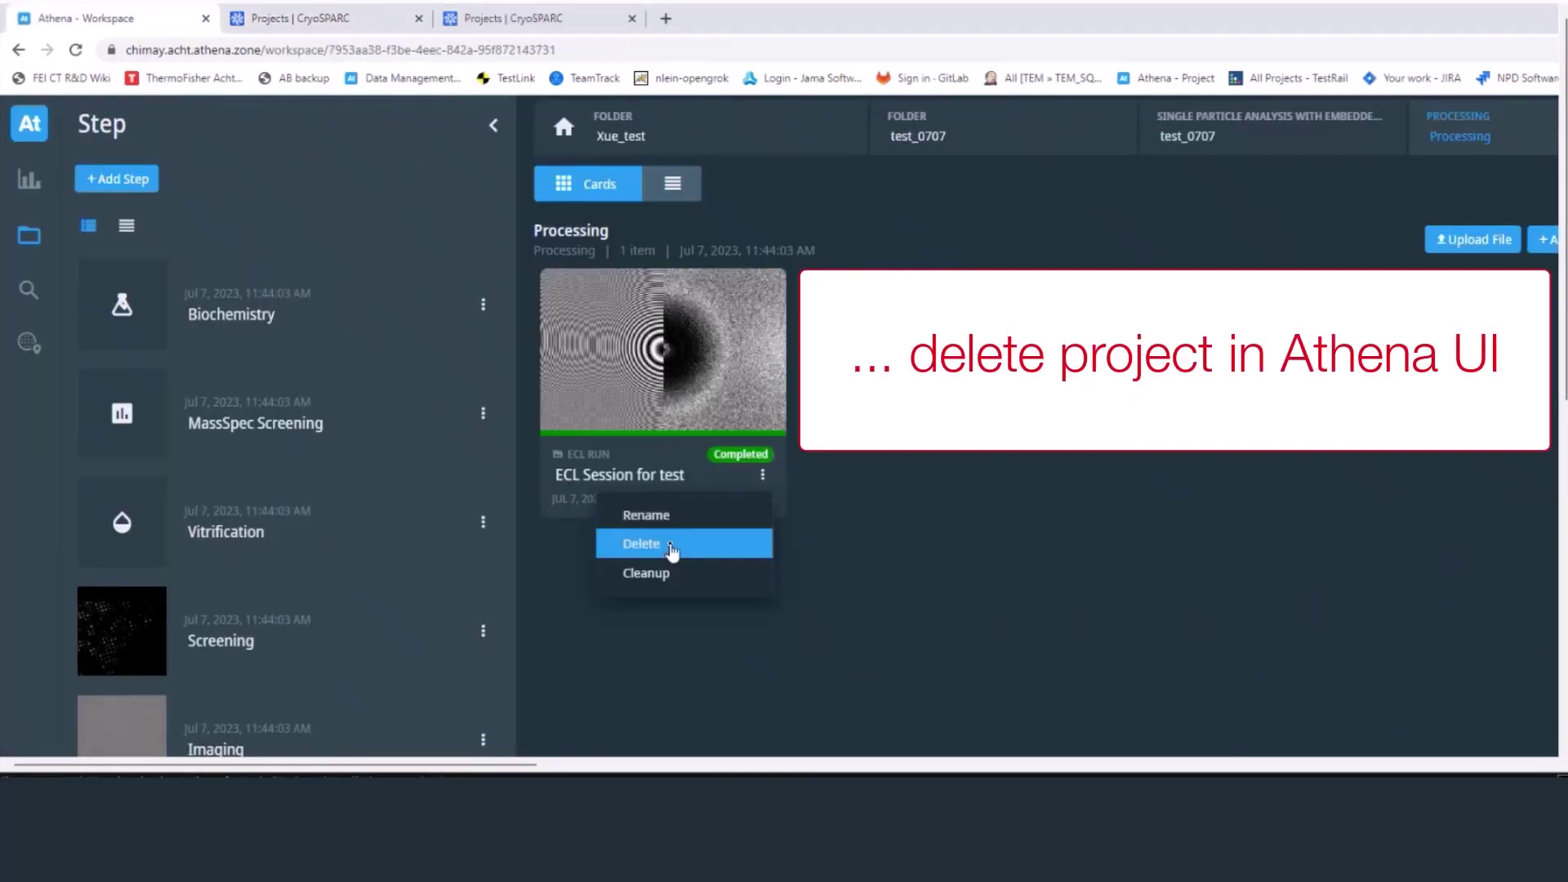
# Delete the ECL Session for test dataset from the Processing step in Athena
pyautogui.click(671, 552)
pyautogui.moveTo(439, 771); pyautogui.dragTo(499, 771)
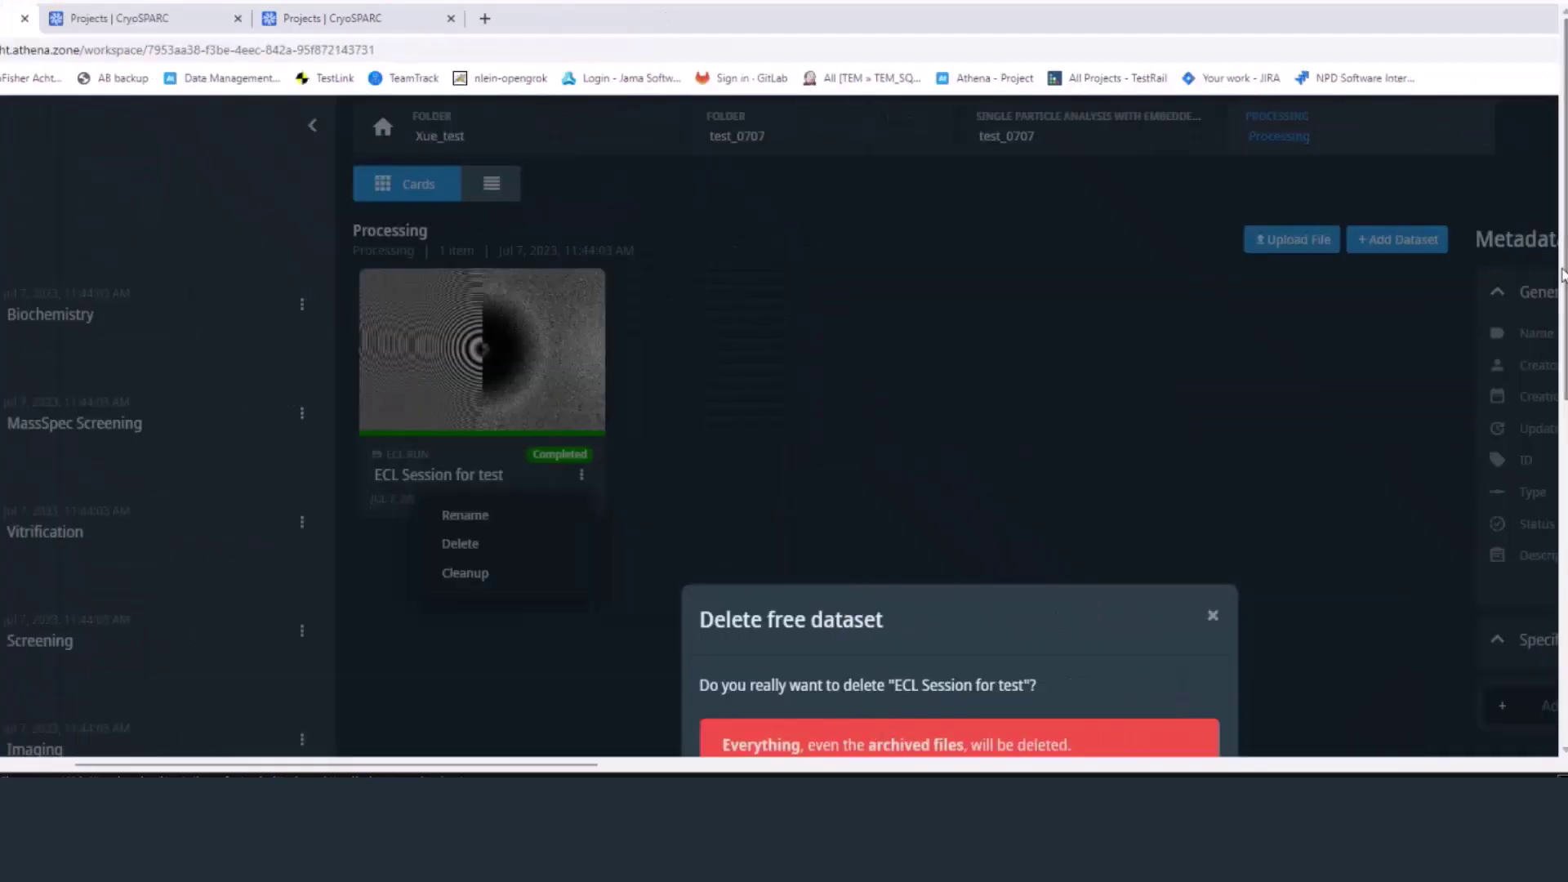
pyautogui.scroll(-3, 1500, 424)
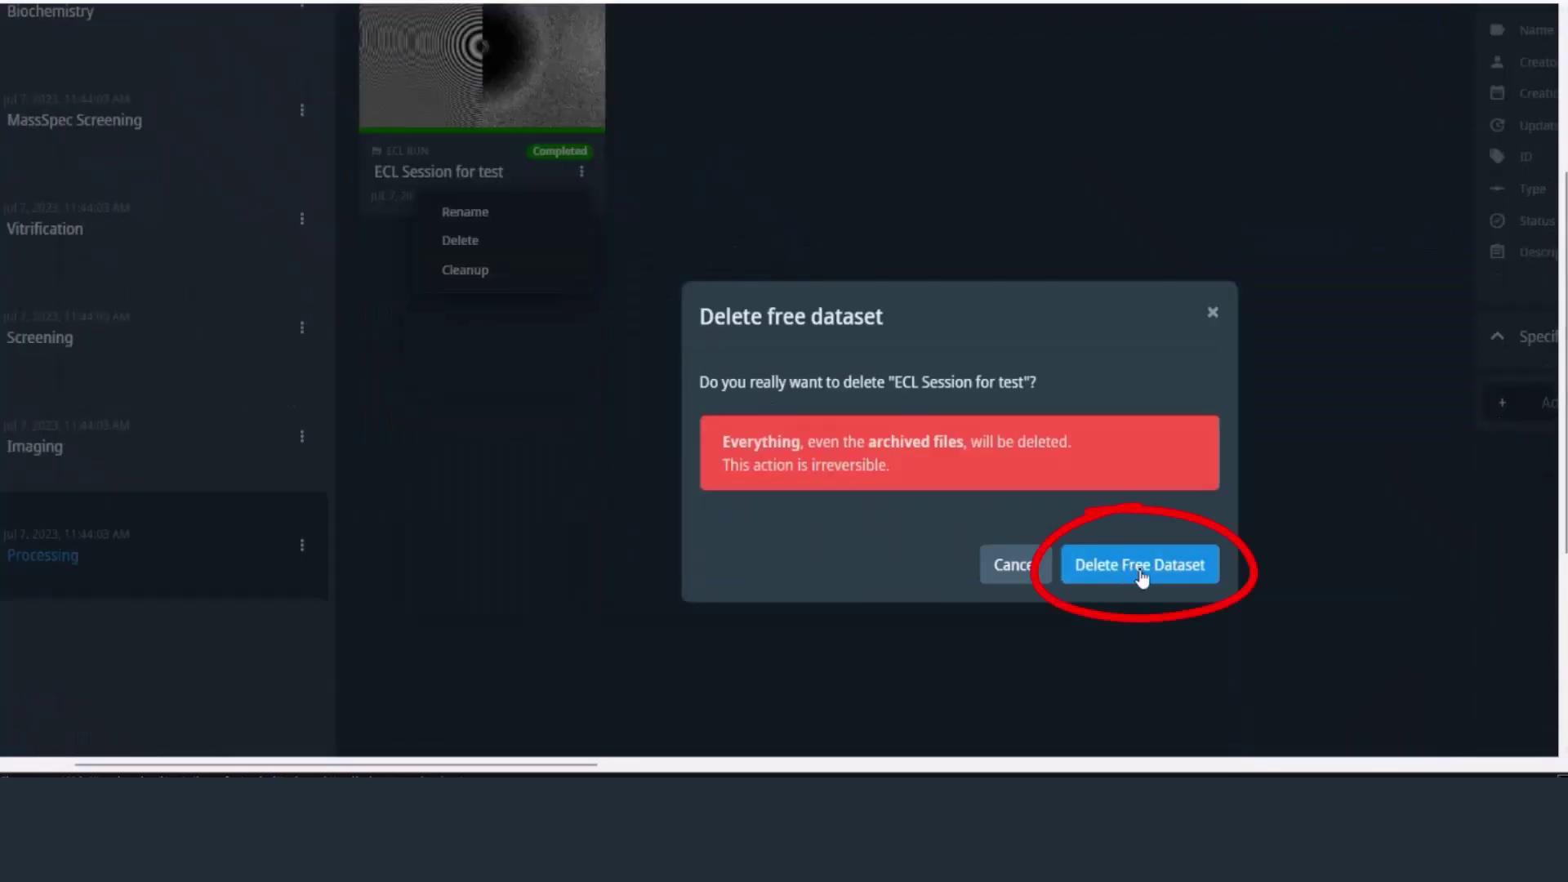